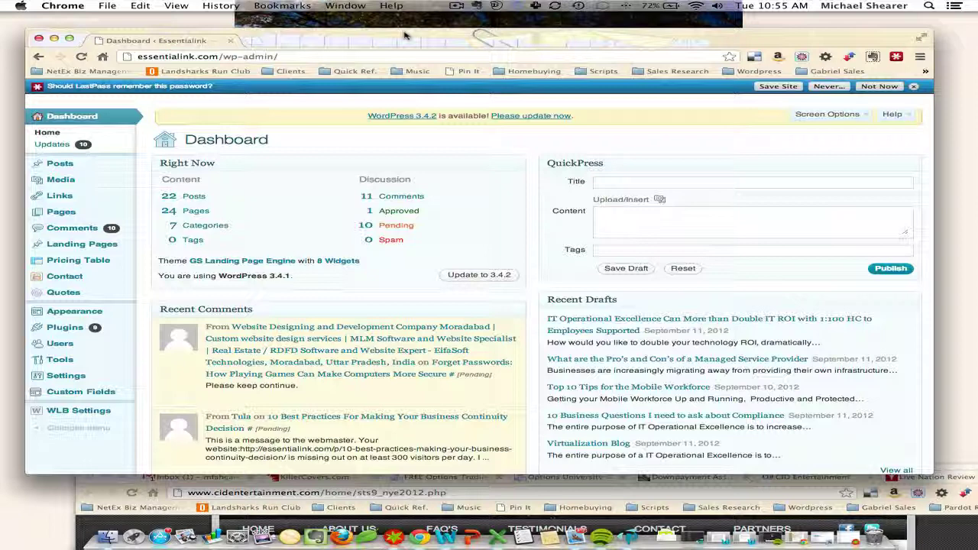
Step: From the Landing Pages admin menu, open the Types of Landing Pages list
{"action": "left_click", "coordinate": [101, 244]}
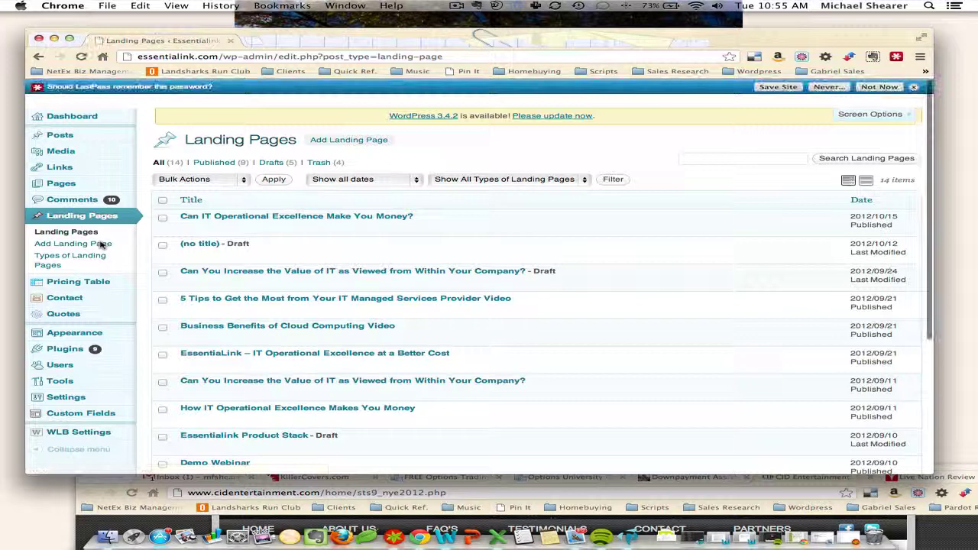
{"action": "left_click", "coordinate": [76, 256]}
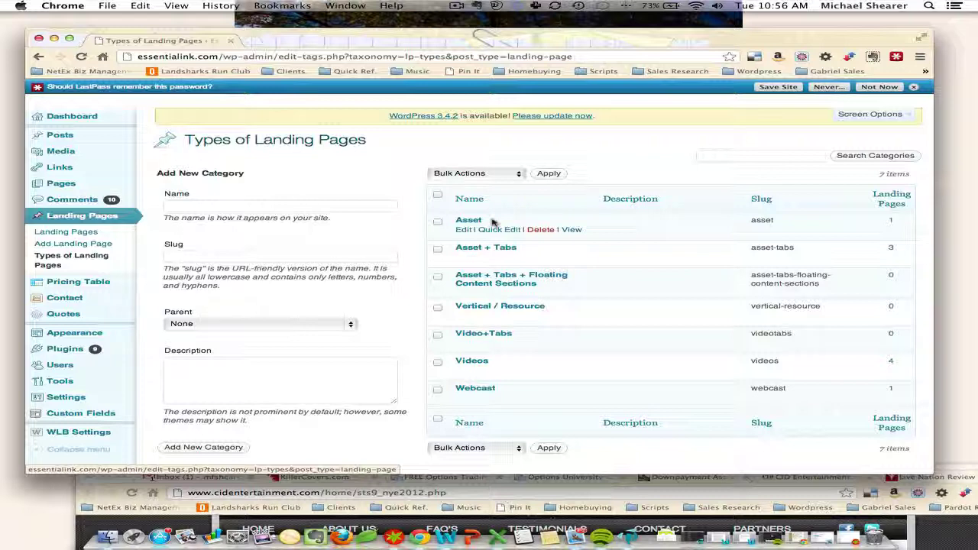
Step: Filter the landing pages list to the Asset + Tabs type
{"action": "left_click", "coordinate": [65, 233]}
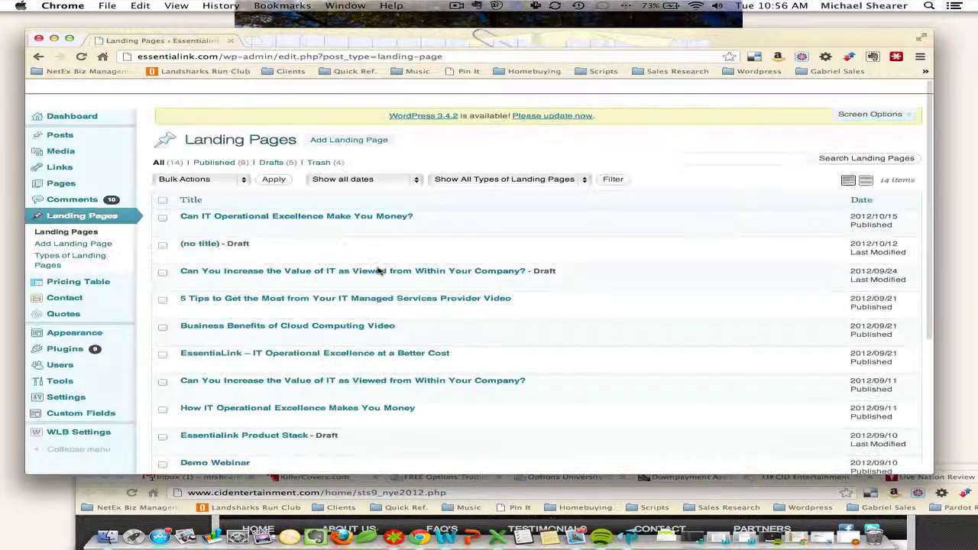
{"action": "left_click", "coordinate": [477, 178]}
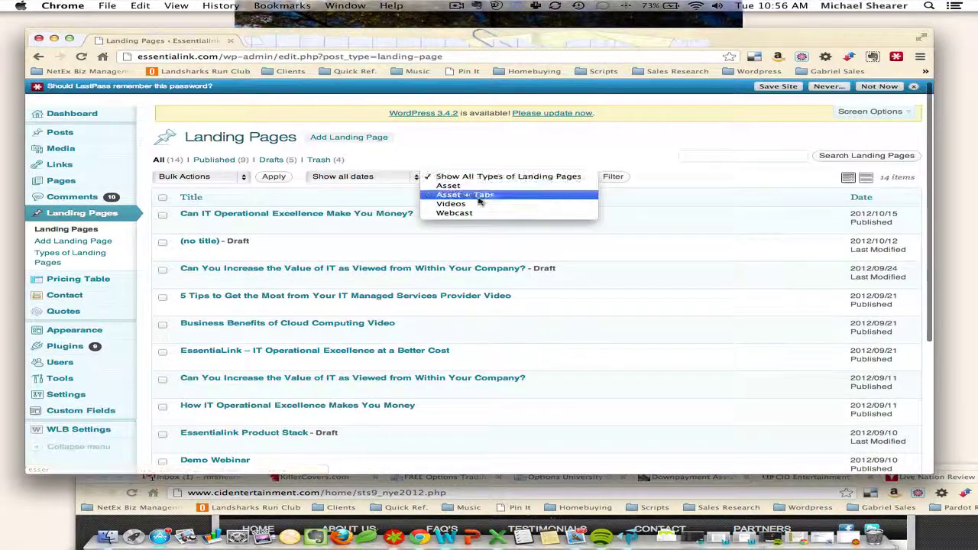
{"action": "left_click", "coordinate": [479, 196]}
{"action": "left_click", "coordinate": [611, 177]}
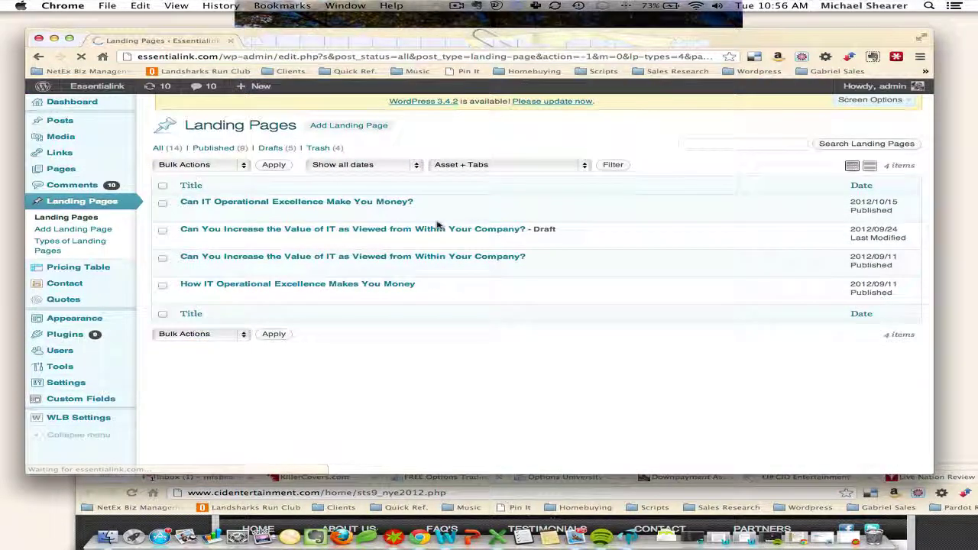
Step: Open the first Asset + Tabs landing page in a new browser tab and switch to it
{"action": "right_click", "coordinate": [309, 214]}
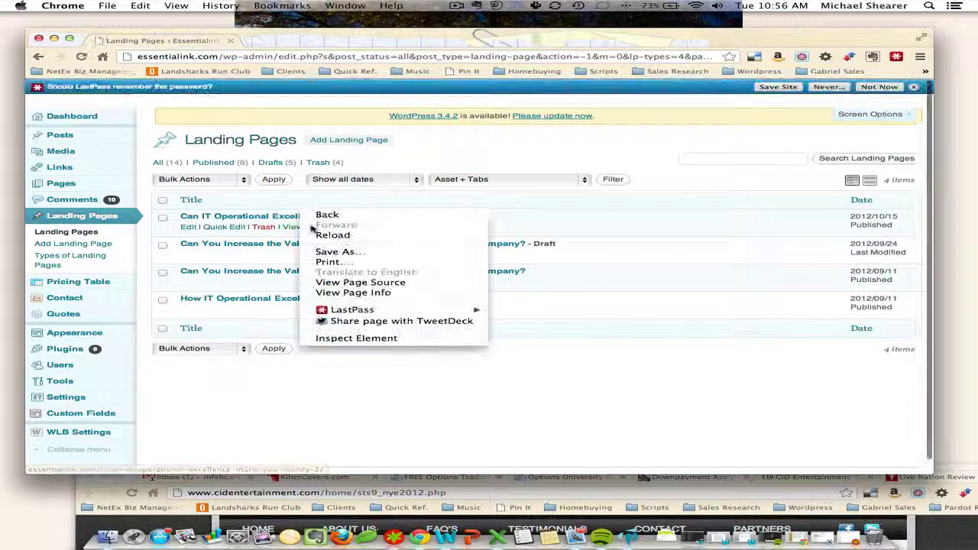
{"action": "left_click", "coordinate": [302, 218]}
{"action": "right_click", "coordinate": [280, 221]}
{"action": "left_click", "coordinate": [309, 228]}
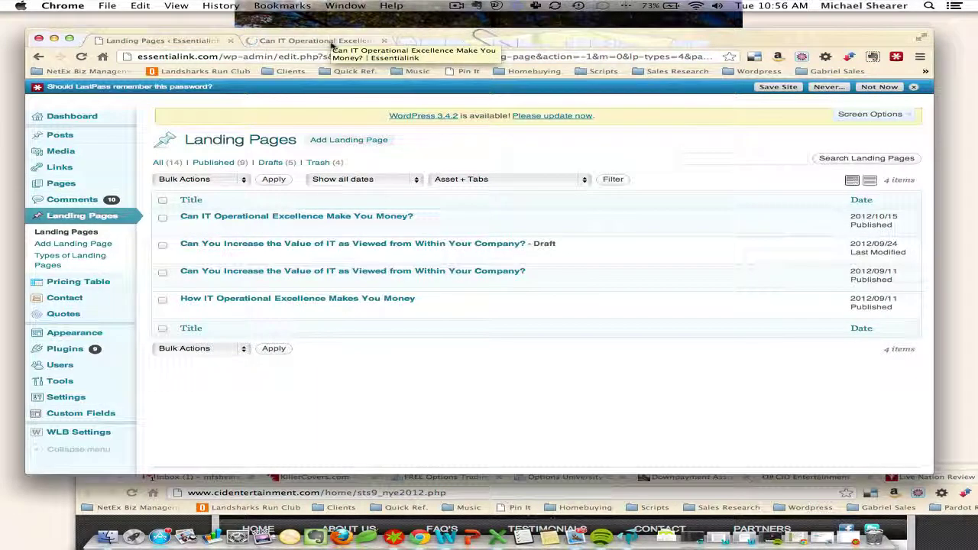
{"action": "left_click", "coordinate": [332, 46]}
Step: View each tab: Business is Maturing, Need to Cut Costs, Need Better Performance, More Compliance
{"action": "left_click_drag", "start_coordinate": [474, 40], "coordinate": [513, 29]}
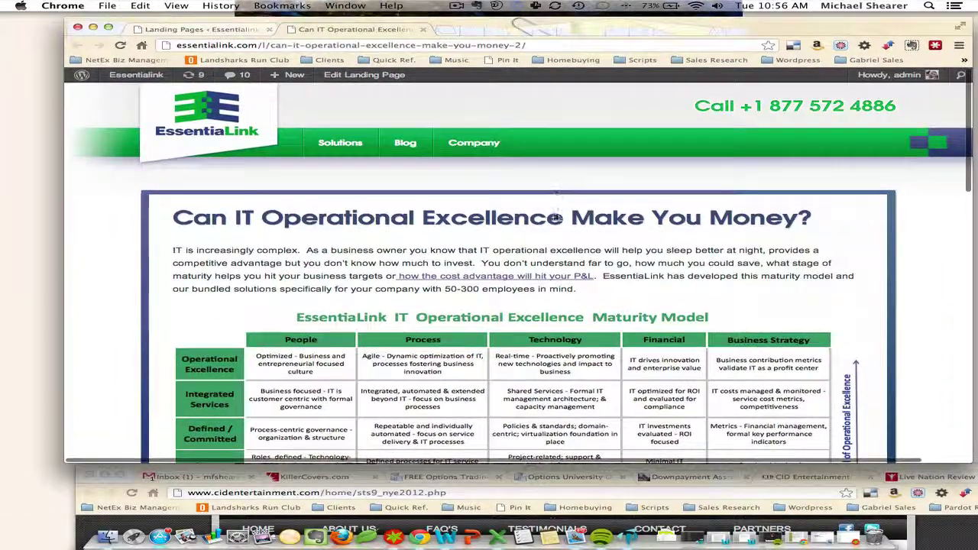
{"action": "scroll", "coordinate": [558, 219], "scroll_direction": "down", "scroll_amount": 5}
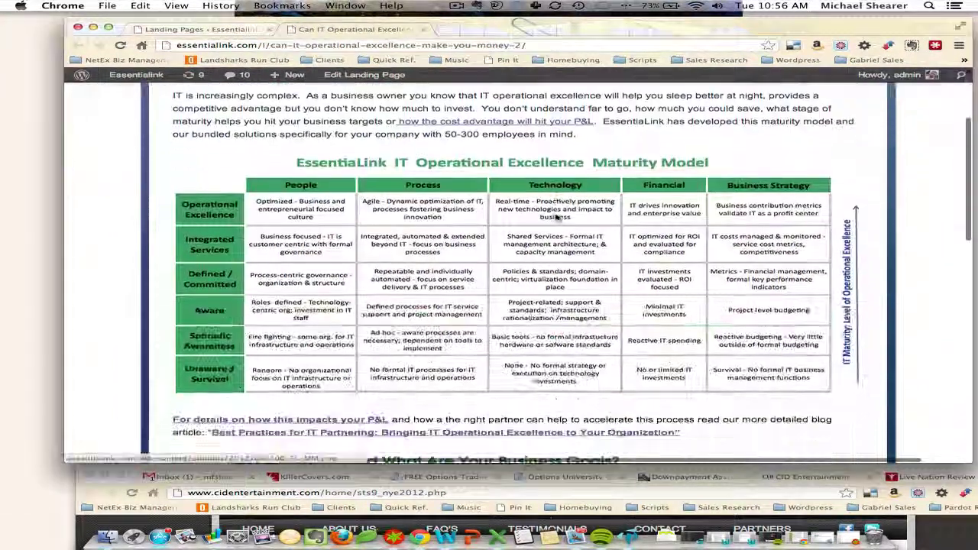
{"action": "scroll", "coordinate": [556, 220], "scroll_direction": "down", "scroll_amount": 3}
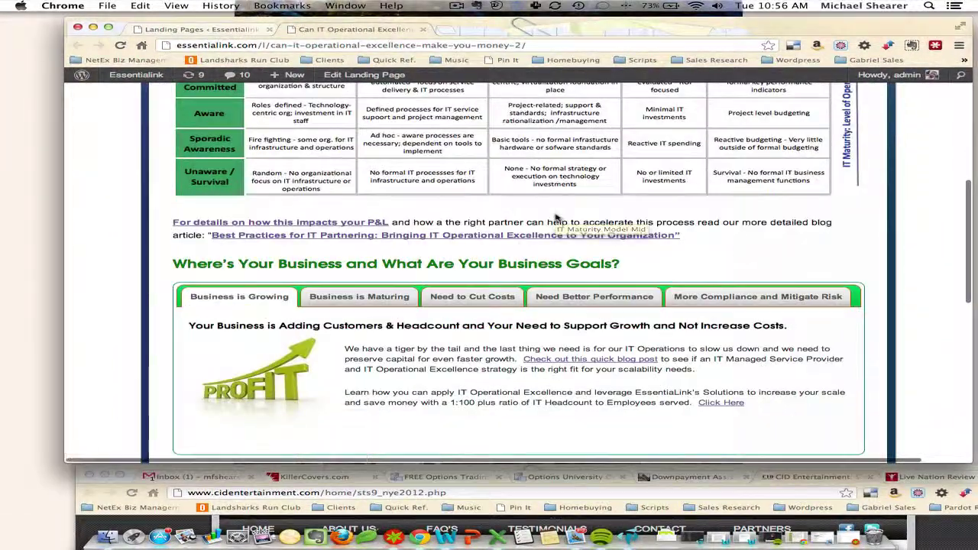
{"action": "scroll", "coordinate": [388, 262], "scroll_direction": "down", "scroll_amount": 2}
{"action": "left_click", "coordinate": [361, 228]}
{"action": "left_click", "coordinate": [473, 227]}
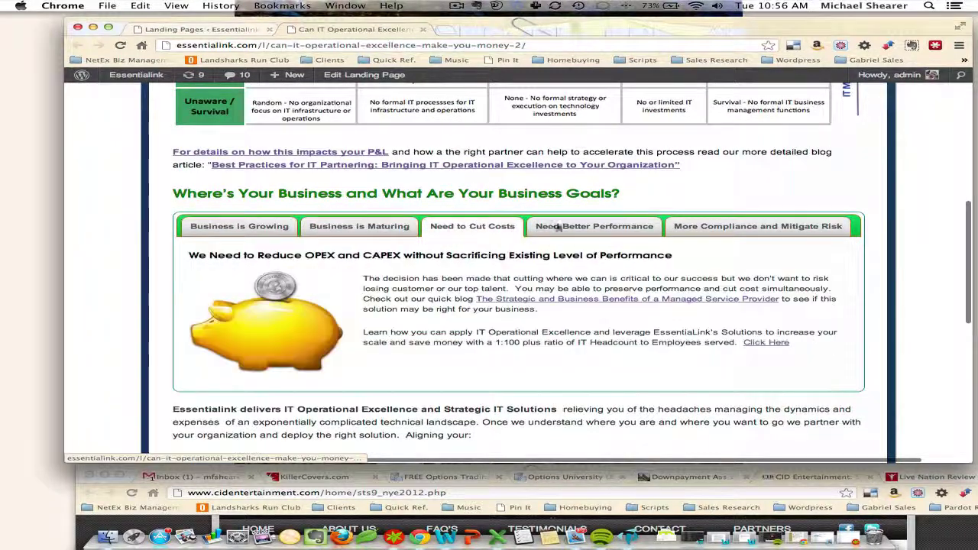
{"action": "left_click", "coordinate": [569, 227]}
{"action": "left_click", "coordinate": [707, 227]}
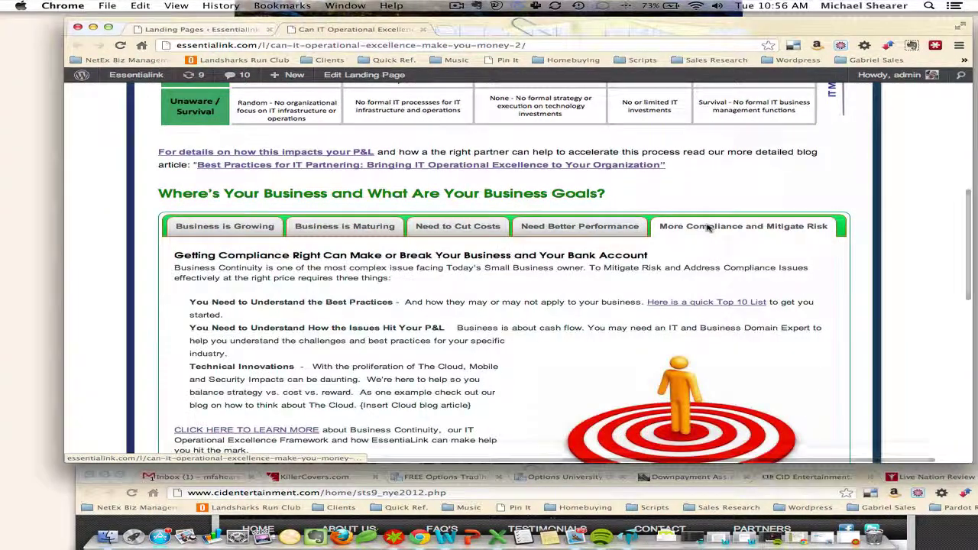
Step: Scroll through the rest of the live page, then open it via Edit Landing Page
{"action": "scroll", "coordinate": [708, 226], "scroll_direction": "down", "scroll_amount": 2}
{"action": "scroll", "coordinate": [708, 227], "scroll_direction": "down", "scroll_amount": 2}
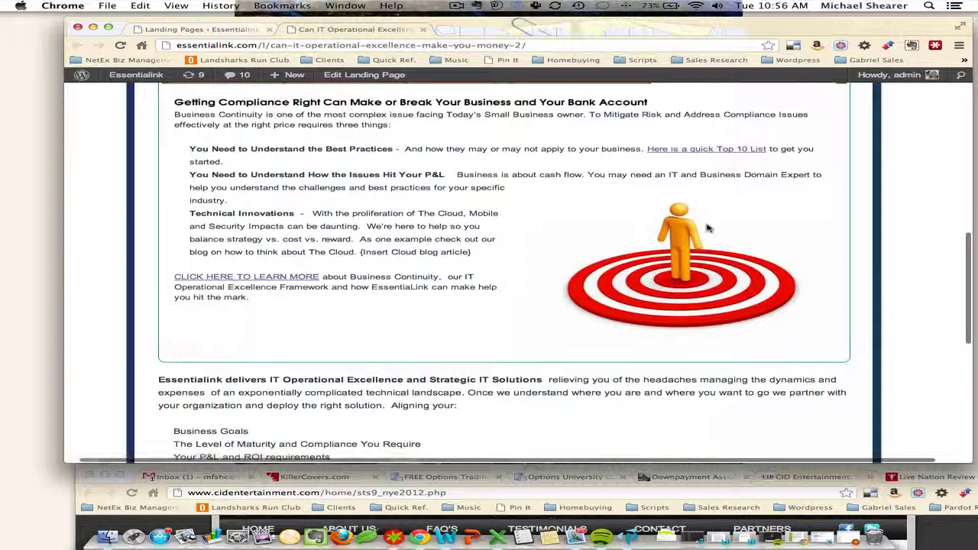
{"action": "scroll", "coordinate": [707, 228], "scroll_direction": "down", "scroll_amount": 2}
{"action": "scroll", "coordinate": [708, 228], "scroll_direction": "down", "scroll_amount": 2}
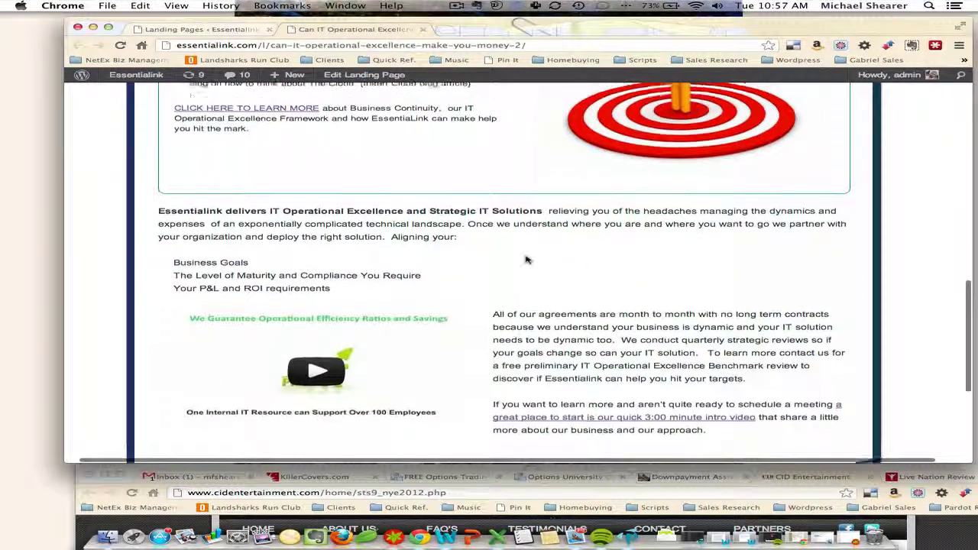
{"action": "scroll", "coordinate": [334, 100], "scroll_direction": "up", "scroll_amount": 10}
{"action": "scroll", "coordinate": [334, 100], "scroll_direction": "up", "scroll_amount": 1}
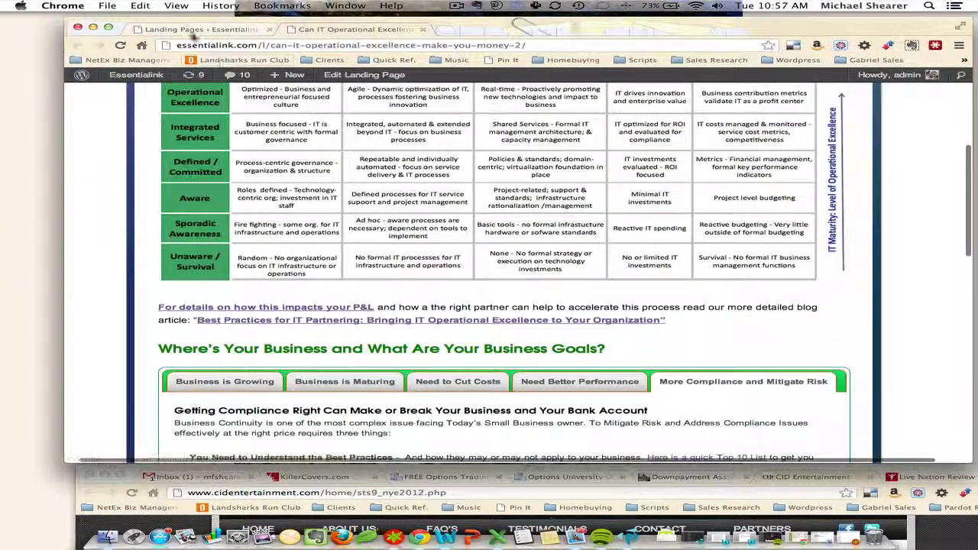
{"action": "left_click", "coordinate": [359, 77]}
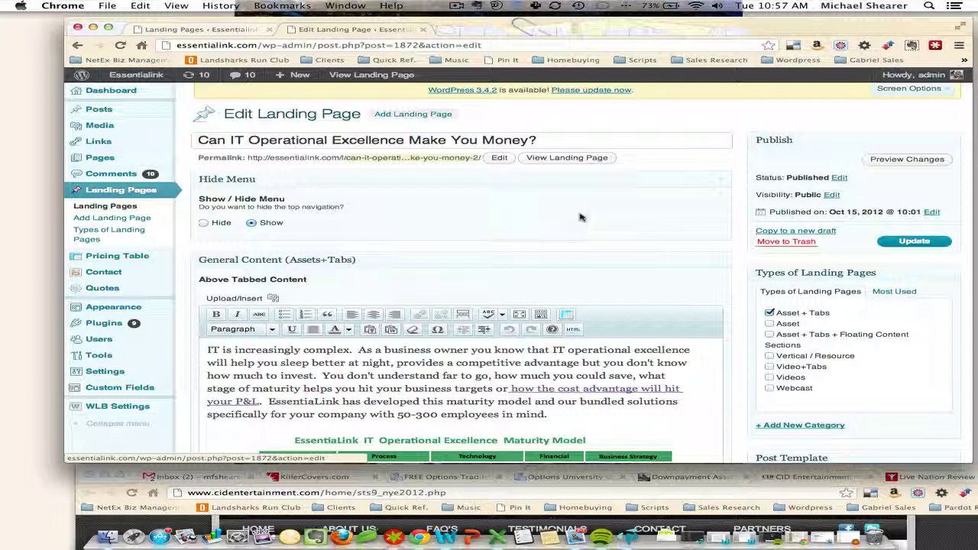
Step: Open the live landing page in a new tab and note the Above Tabbed Content heading
{"action": "scroll", "coordinate": [580, 218], "scroll_direction": "down", "scroll_amount": 3}
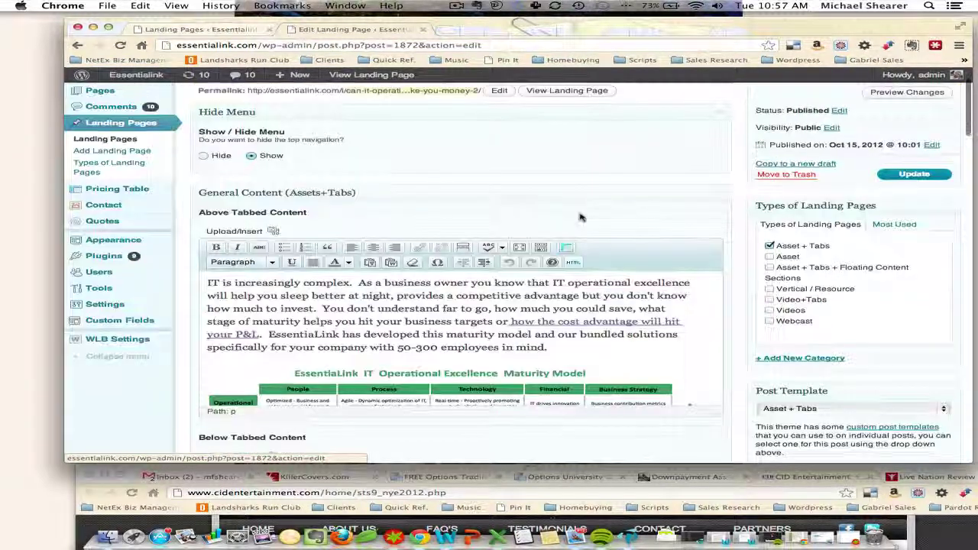
{"action": "scroll", "coordinate": [580, 218], "scroll_direction": "down", "scroll_amount": 2}
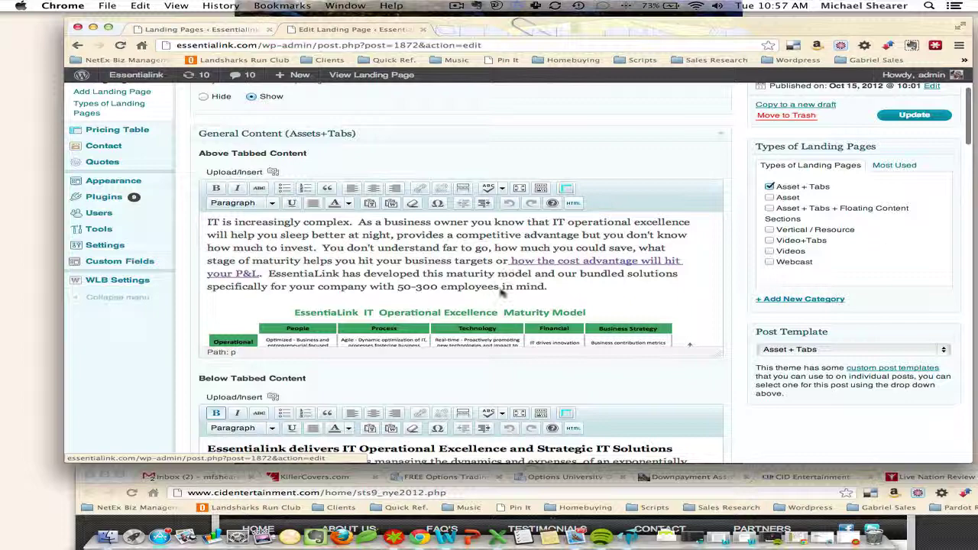
{"action": "right_click", "coordinate": [359, 75]}
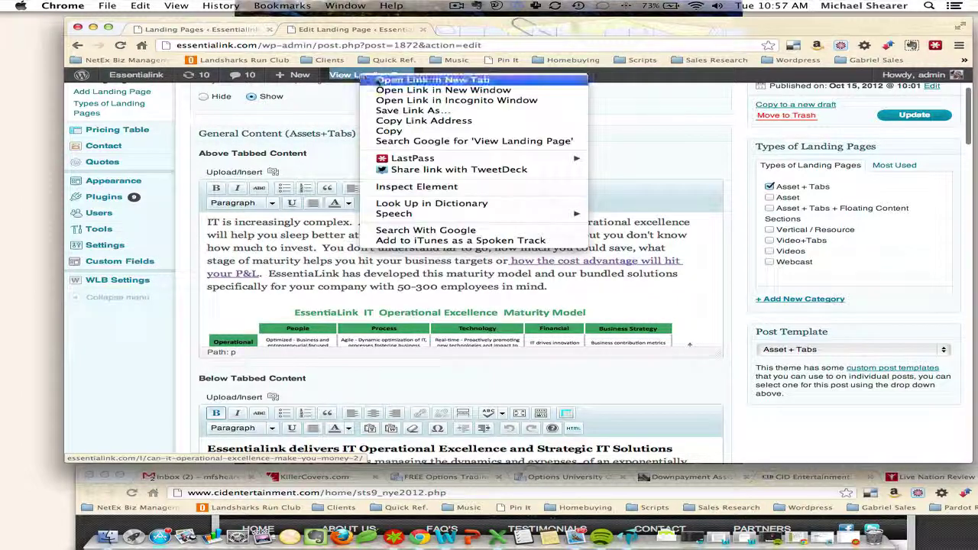
{"action": "left_click", "coordinate": [451, 79]}
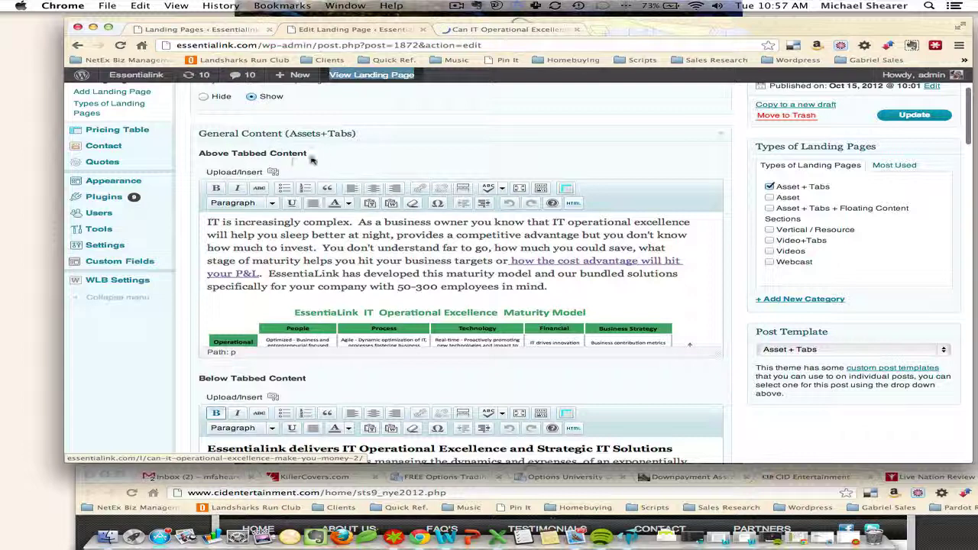
{"action": "left_click_drag", "start_coordinate": [328, 157], "coordinate": [205, 157]}
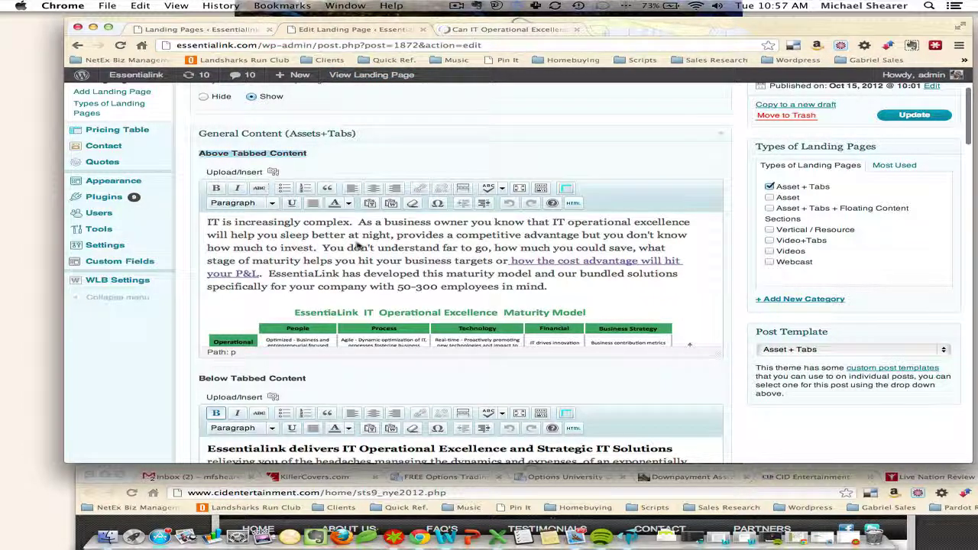
{"action": "scroll", "coordinate": [322, 241], "scroll_direction": "down", "scroll_amount": 2}
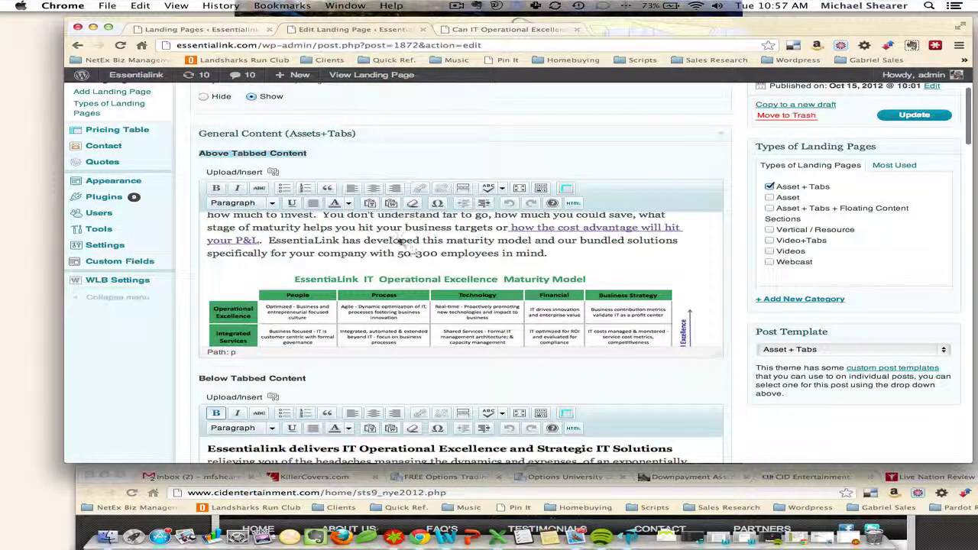
Step: Compare the below-tabs text between the editor and the published page
{"action": "left_click", "coordinate": [494, 30]}
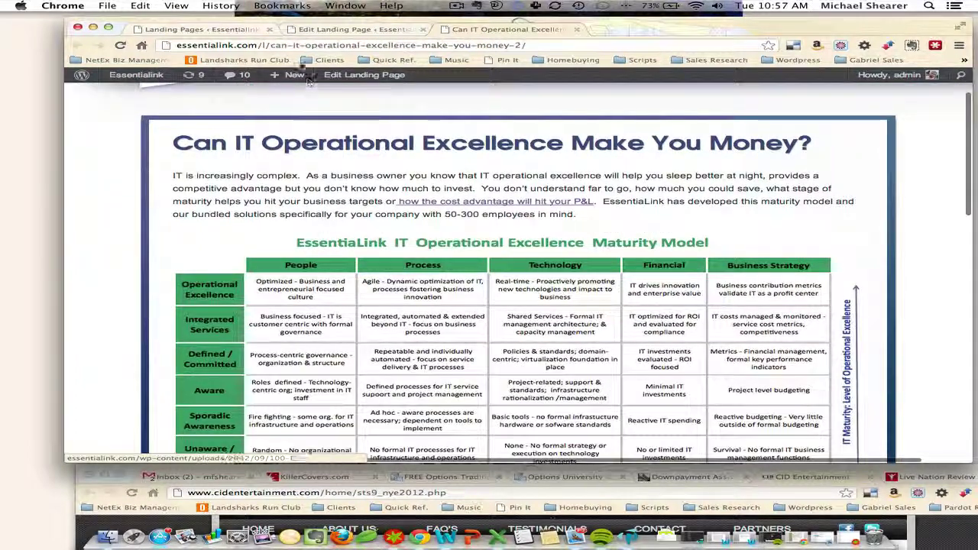
{"action": "left_click", "coordinate": [305, 30]}
{"action": "scroll", "coordinate": [568, 242], "scroll_direction": "down", "scroll_amount": 5}
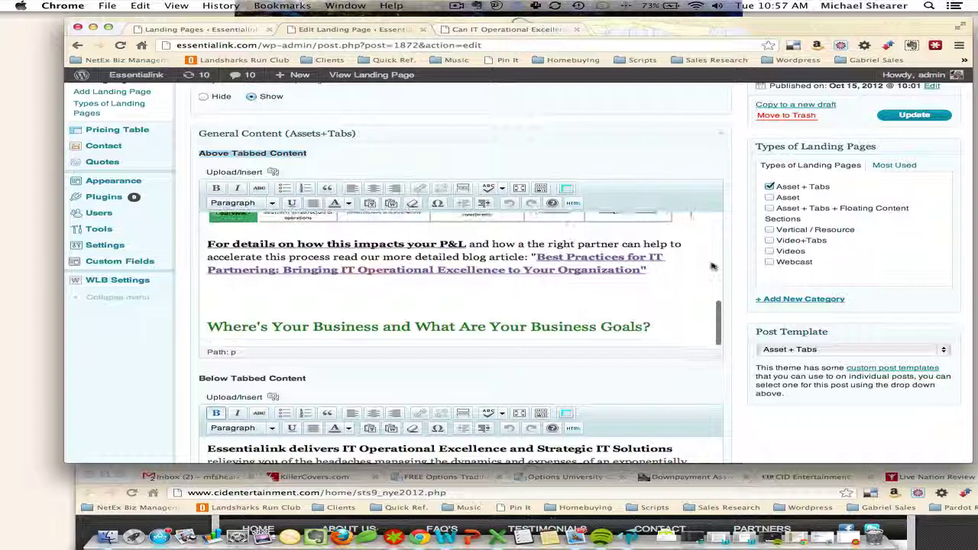
{"action": "scroll", "coordinate": [459, 229], "scroll_direction": "down", "scroll_amount": 5}
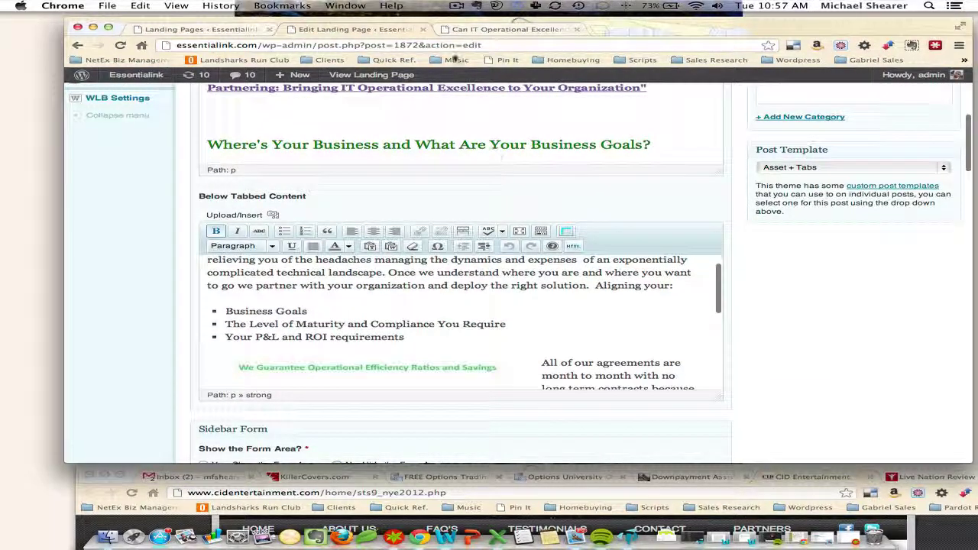
{"action": "key", "text": "ctrl+Tab"}
{"action": "scroll", "coordinate": [667, 311], "scroll_direction": "down", "scroll_amount": 10}
{"action": "scroll", "coordinate": [668, 310], "scroll_direction": "down", "scroll_amount": 3}
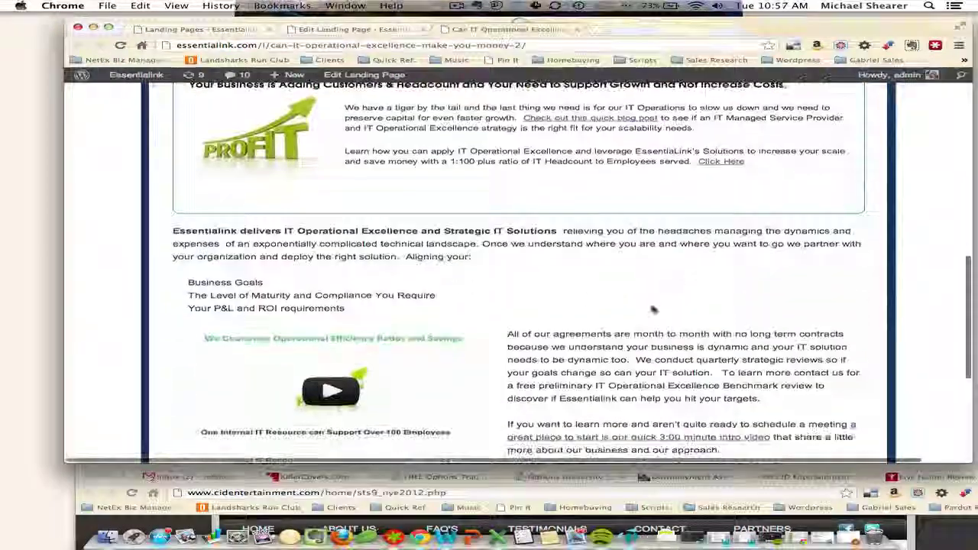
Step: Scroll the landing page editor down to the Sidebar Form setting
{"action": "left_click", "coordinate": [345, 29]}
{"action": "scroll", "coordinate": [535, 281], "scroll_direction": "down", "scroll_amount": 5}
{"action": "scroll", "coordinate": [535, 281], "scroll_direction": "down", "scroll_amount": 3}
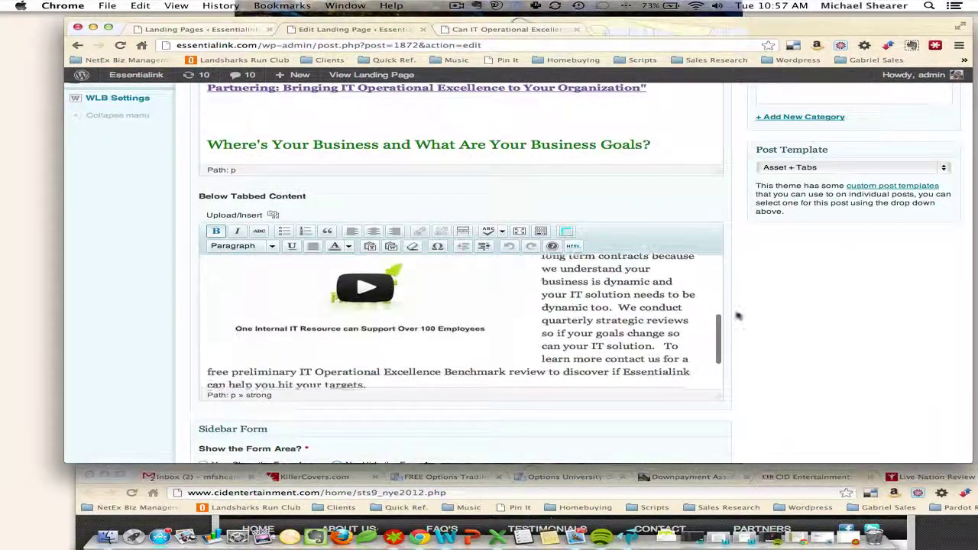
{"action": "key", "text": "ctrl+Up"}
{"action": "key", "text": "Escape"}
{"action": "scroll", "coordinate": [709, 315], "scroll_direction": "down", "scroll_amount": 5}
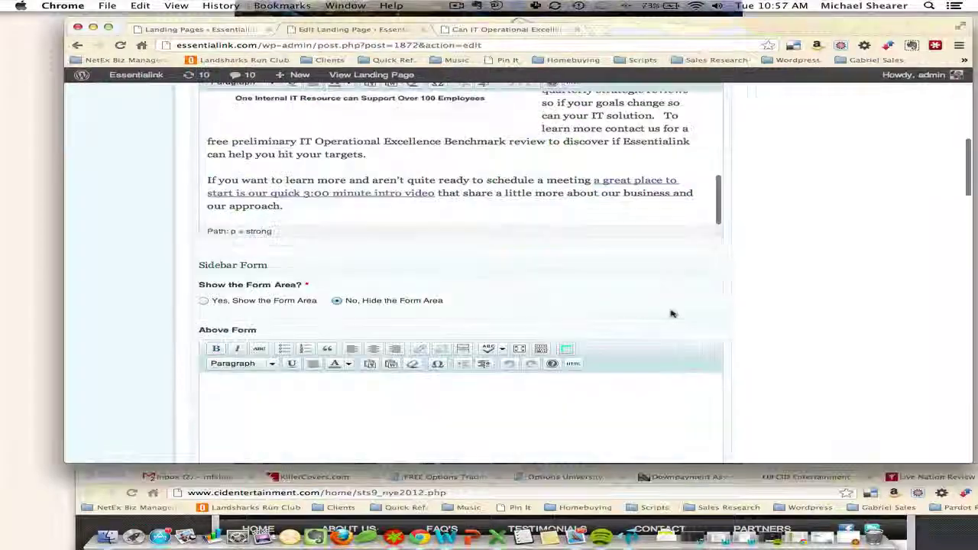
{"action": "scroll", "coordinate": [710, 314], "scroll_direction": "down", "scroll_amount": 1}
{"action": "scroll", "coordinate": [709, 314], "scroll_direction": "down", "scroll_amount": 3}
{"action": "scroll", "coordinate": [709, 314], "scroll_direction": "down", "scroll_amount": 3}
{"action": "scroll", "coordinate": [709, 314], "scroll_direction": "down", "scroll_amount": 4}
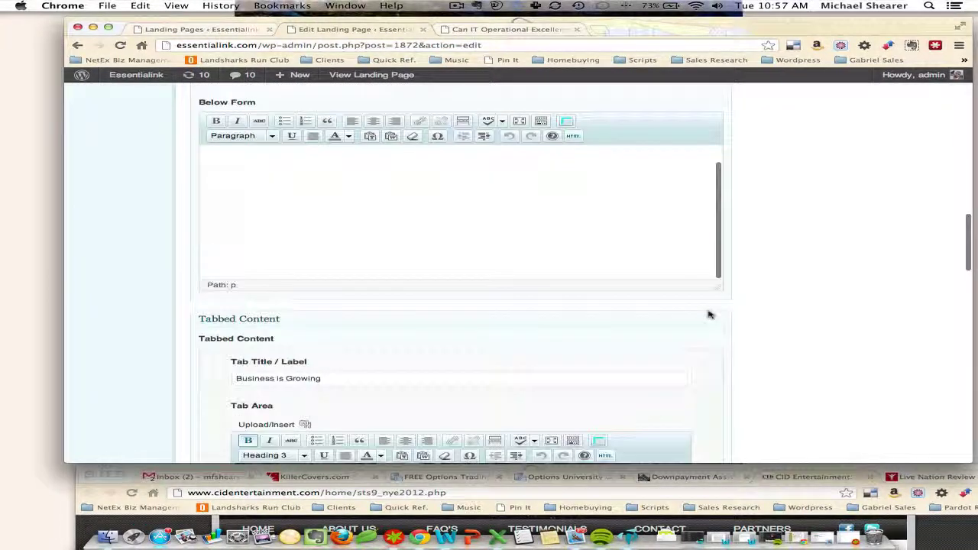
{"action": "scroll", "coordinate": [306, 295], "scroll_direction": "down", "scroll_amount": 1}
{"action": "scroll", "coordinate": [369, 294], "scroll_direction": "down", "scroll_amount": 2}
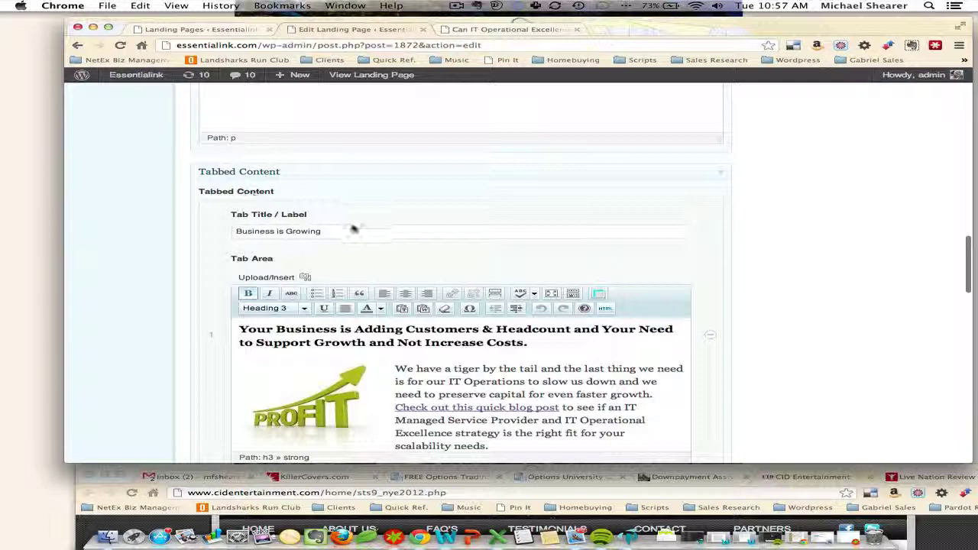
{"action": "scroll", "coordinate": [359, 241], "scroll_direction": "down", "scroll_amount": 1}
{"action": "left_click", "coordinate": [333, 205]}
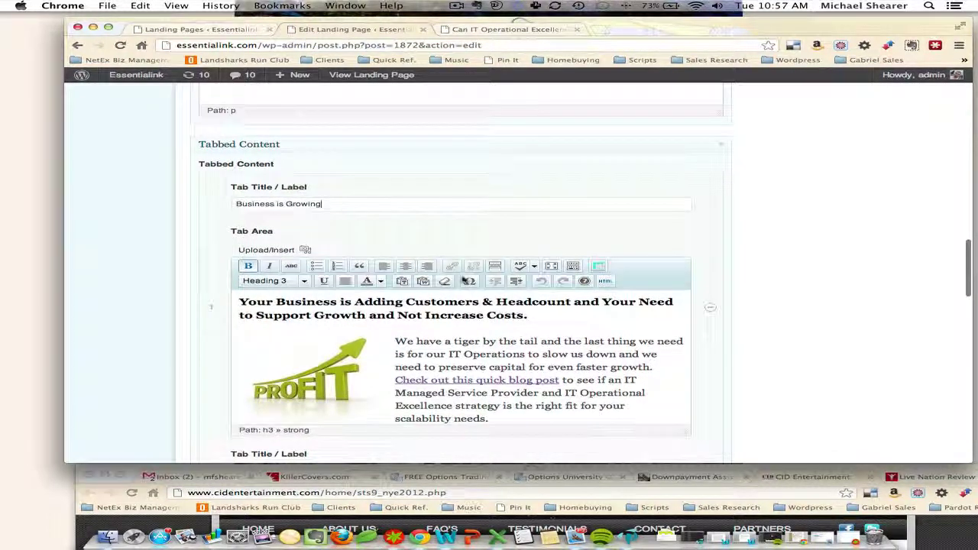
{"action": "scroll", "coordinate": [466, 282], "scroll_direction": "down", "scroll_amount": 2}
{"action": "scroll", "coordinate": [459, 352], "scroll_direction": "down", "scroll_amount": 3}
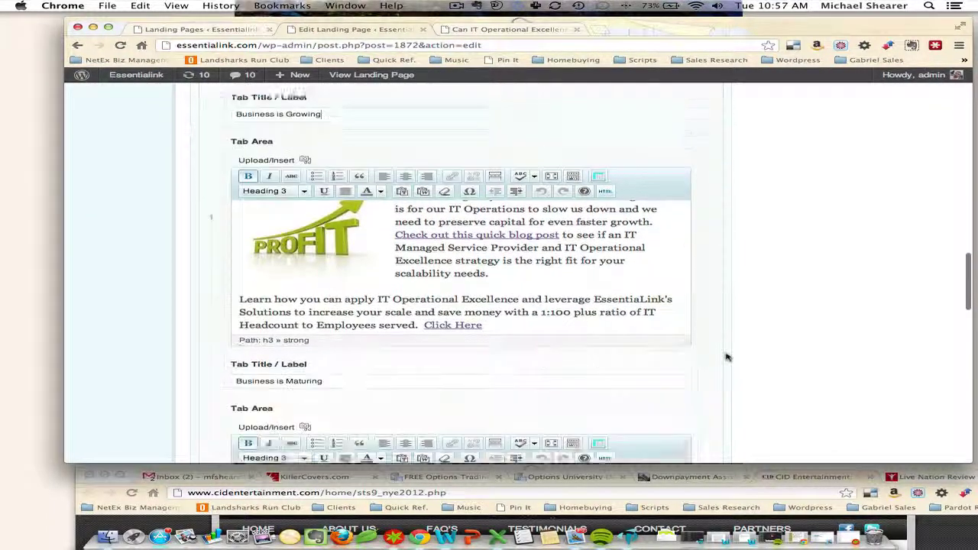
{"action": "scroll", "coordinate": [415, 354], "scroll_direction": "down", "scroll_amount": 2}
{"action": "scroll", "coordinate": [808, 341], "scroll_direction": "down", "scroll_amount": 2}
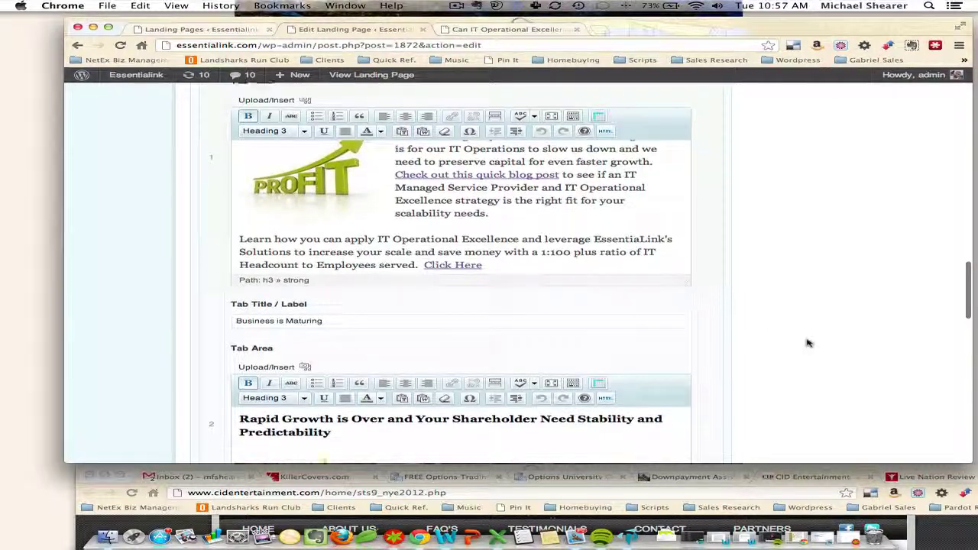
{"action": "scroll", "coordinate": [808, 341], "scroll_direction": "down", "scroll_amount": 2}
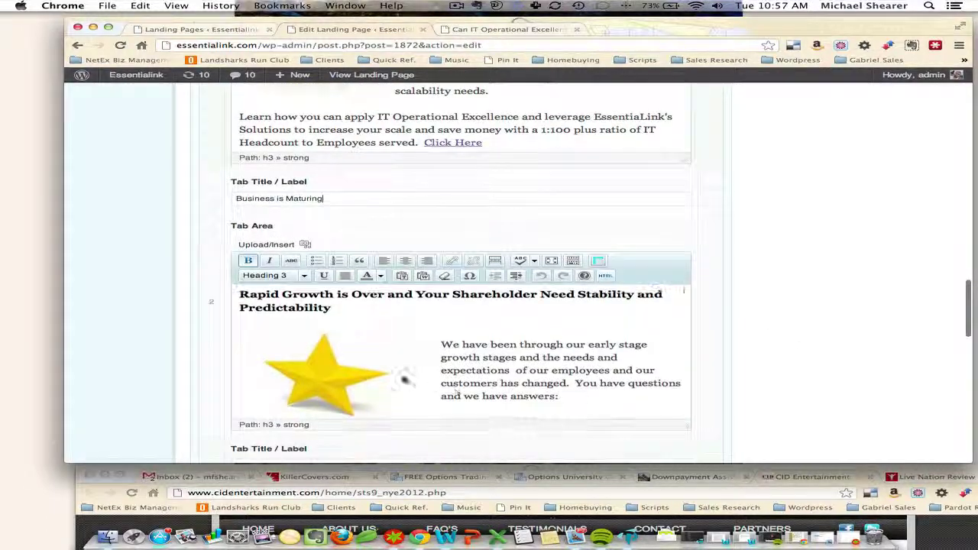
{"action": "left_click", "coordinate": [462, 30]}
{"action": "scroll", "coordinate": [505, 238], "scroll_direction": "up", "scroll_amount": 4}
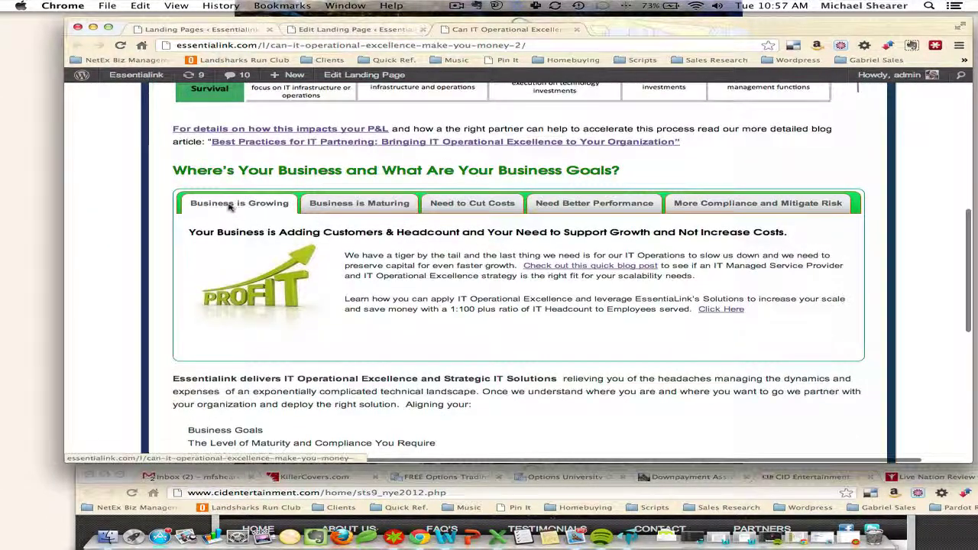
{"action": "left_click", "coordinate": [359, 203]}
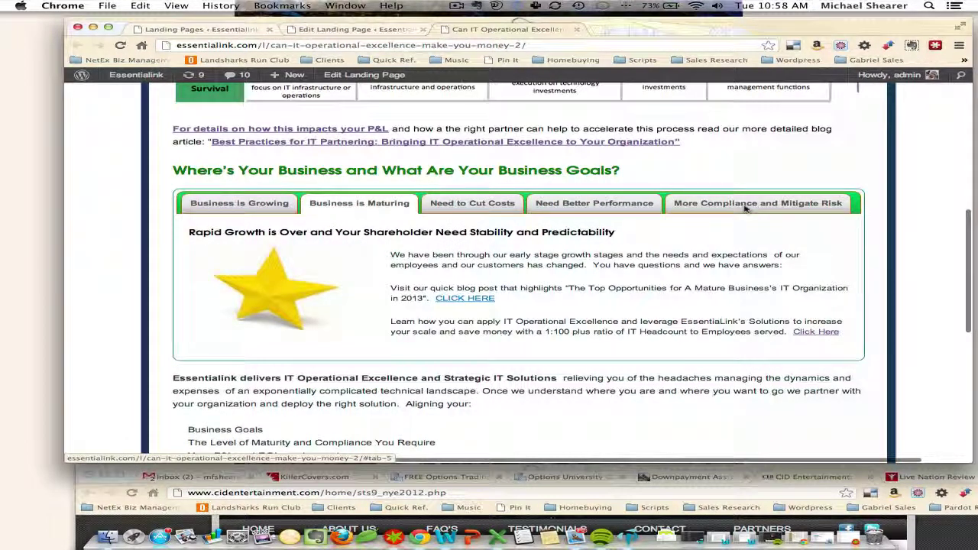
{"action": "left_click", "coordinate": [333, 29]}
{"action": "scroll", "coordinate": [647, 324], "scroll_direction": "down", "scroll_amount": 3}
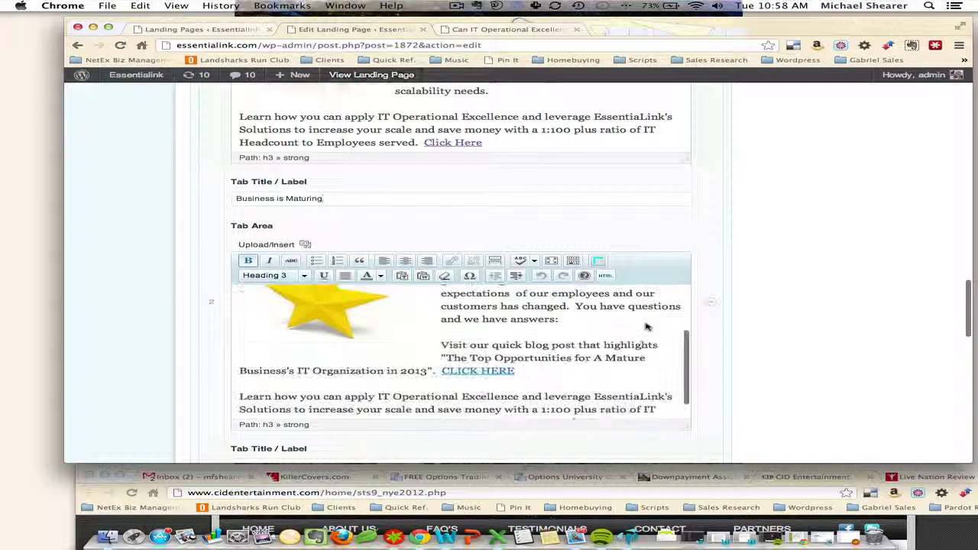
{"action": "scroll", "coordinate": [647, 324], "scroll_direction": "down", "scroll_amount": 5}
{"action": "scroll", "coordinate": [647, 327], "scroll_direction": "down", "scroll_amount": 5}
{"action": "scroll", "coordinate": [646, 327], "scroll_direction": "down", "scroll_amount": 5}
{"action": "scroll", "coordinate": [647, 328], "scroll_direction": "down", "scroll_amount": 5}
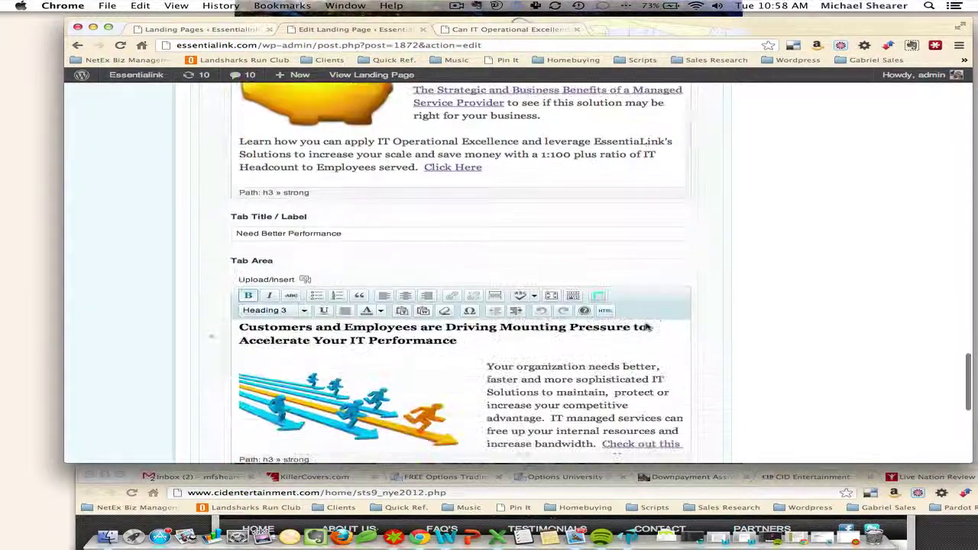
{"action": "scroll", "coordinate": [647, 327], "scroll_direction": "down", "scroll_amount": 5}
{"action": "scroll", "coordinate": [647, 327], "scroll_direction": "down", "scroll_amount": 5}
{"action": "scroll", "coordinate": [647, 328], "scroll_direction": "down", "scroll_amount": 3}
{"action": "scroll", "coordinate": [646, 327], "scroll_direction": "down", "scroll_amount": 5}
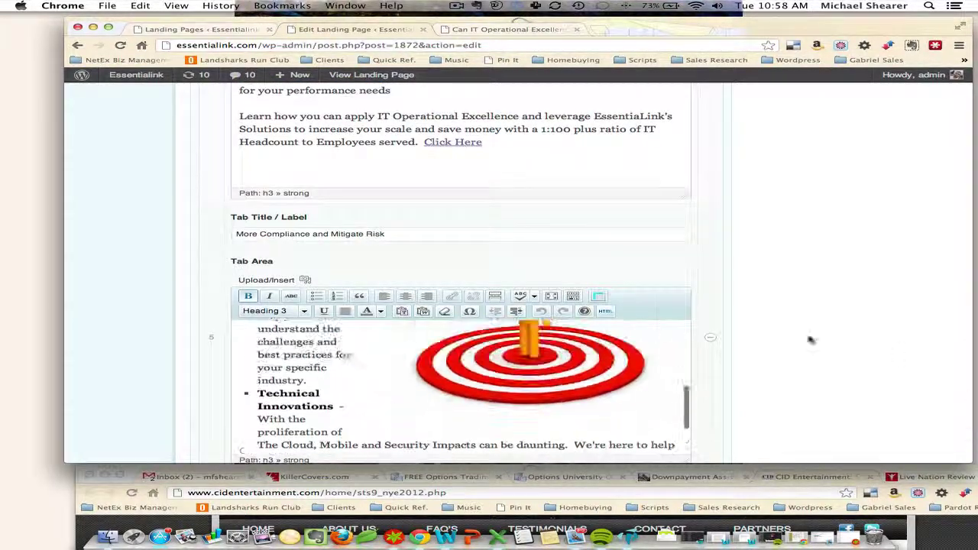
{"action": "scroll", "coordinate": [899, 355], "scroll_direction": "down", "scroll_amount": 2}
{"action": "scroll", "coordinate": [898, 354], "scroll_direction": "down", "scroll_amount": 3}
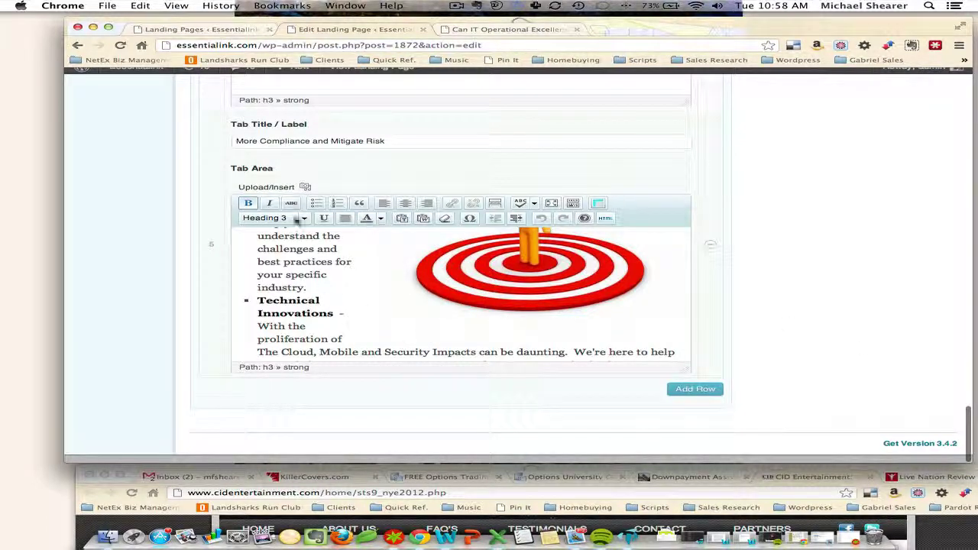
{"action": "scroll", "coordinate": [353, 287], "scroll_direction": "up", "scroll_amount": 5}
{"action": "scroll", "coordinate": [359, 289], "scroll_direction": "up", "scroll_amount": 5}
{"action": "scroll", "coordinate": [359, 289], "scroll_direction": "up", "scroll_amount": 5}
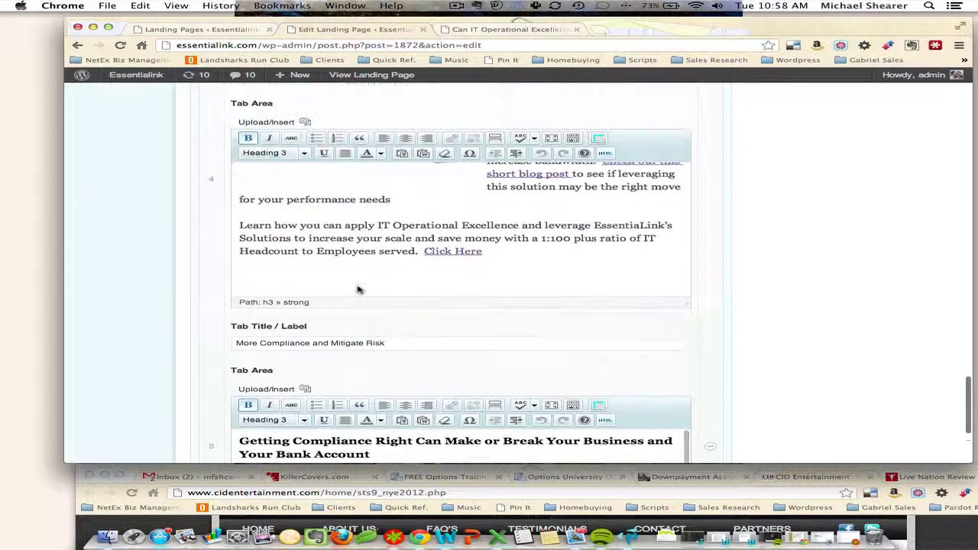
{"action": "scroll", "coordinate": [359, 290], "scroll_direction": "up", "scroll_amount": 2}
{"action": "scroll", "coordinate": [405, 306], "scroll_direction": "up", "scroll_amount": 2}
{"action": "scroll", "coordinate": [458, 334], "scroll_direction": "up", "scroll_amount": 3}
{"action": "scroll", "coordinate": [464, 334], "scroll_direction": "up", "scroll_amount": 3}
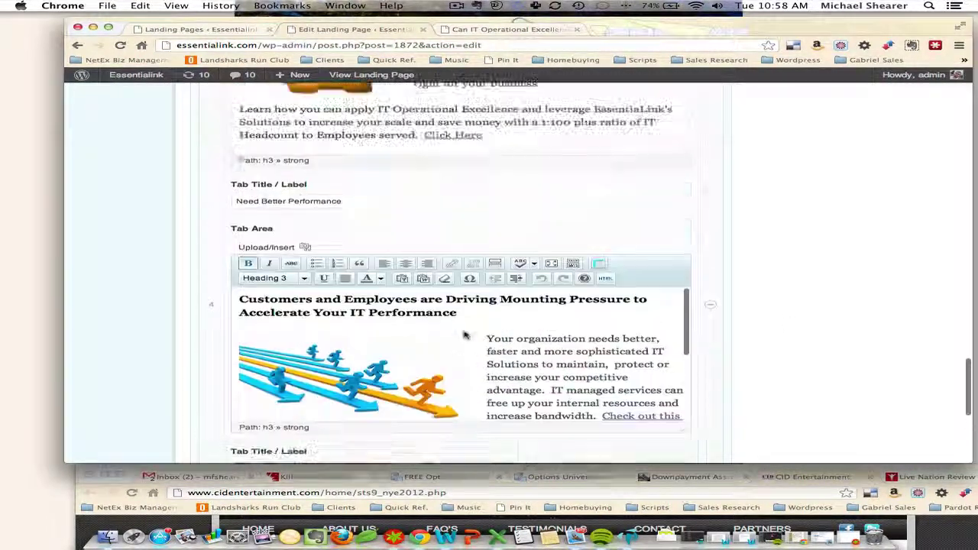
{"action": "scroll", "coordinate": [464, 334], "scroll_direction": "up", "scroll_amount": 2}
{"action": "scroll", "coordinate": [464, 335], "scroll_direction": "up", "scroll_amount": 5}
{"action": "scroll", "coordinate": [464, 335], "scroll_direction": "up", "scroll_amount": 3}
{"action": "scroll", "coordinate": [463, 331], "scroll_direction": "up", "scroll_amount": 2}
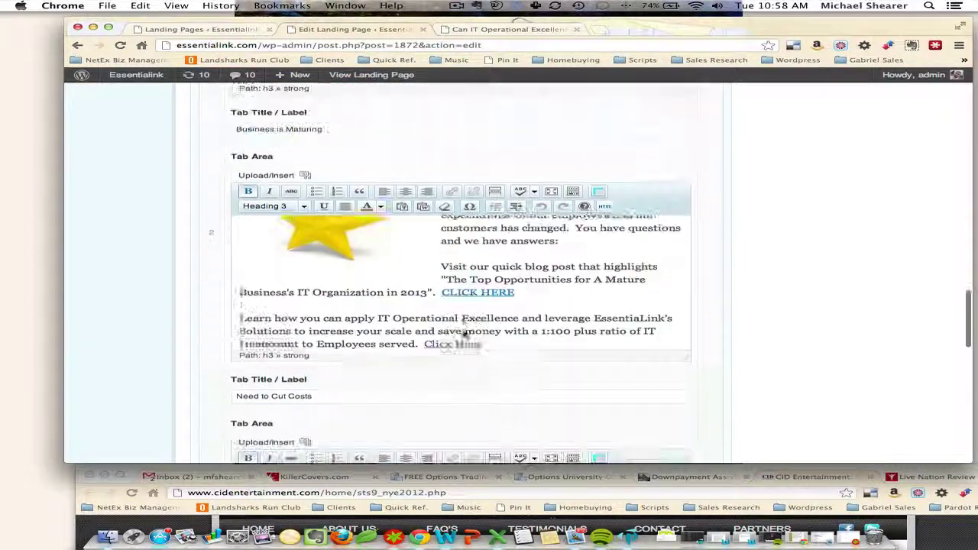
{"action": "scroll", "coordinate": [464, 334], "scroll_direction": "up", "scroll_amount": 2}
{"action": "scroll", "coordinate": [464, 335], "scroll_direction": "up", "scroll_amount": 3}
{"action": "scroll", "coordinate": [464, 335], "scroll_direction": "up", "scroll_amount": 4}
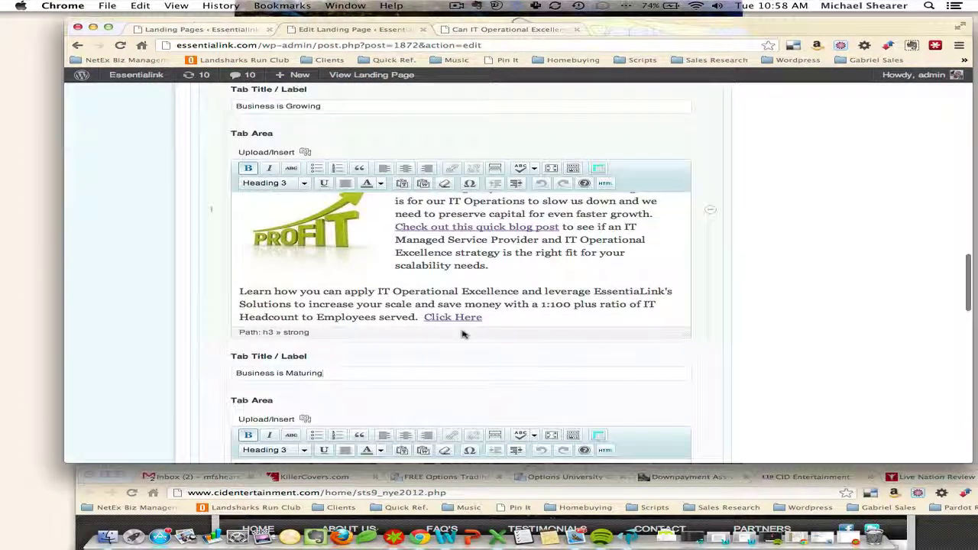
{"action": "scroll", "coordinate": [463, 334], "scroll_direction": "up", "scroll_amount": 3}
{"action": "scroll", "coordinate": [463, 334], "scroll_direction": "up", "scroll_amount": 3}
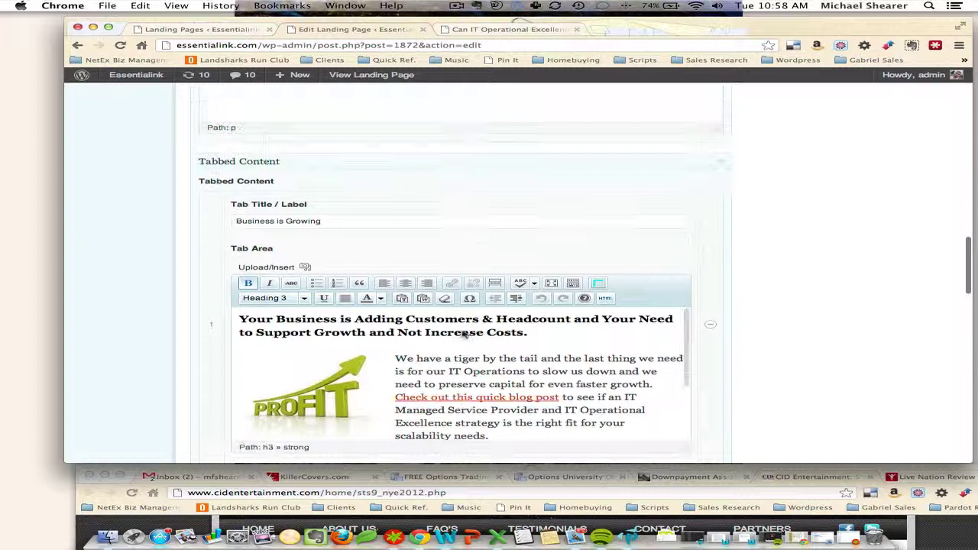
{"action": "scroll", "coordinate": [463, 334], "scroll_direction": "up", "scroll_amount": 1}
{"action": "scroll", "coordinate": [462, 334], "scroll_direction": "up", "scroll_amount": 3}
Step: Recheck the top of the published landing page
{"action": "scroll", "coordinate": [462, 334], "scroll_direction": "up", "scroll_amount": 3}
{"action": "scroll", "coordinate": [462, 334], "scroll_direction": "up", "scroll_amount": 1}
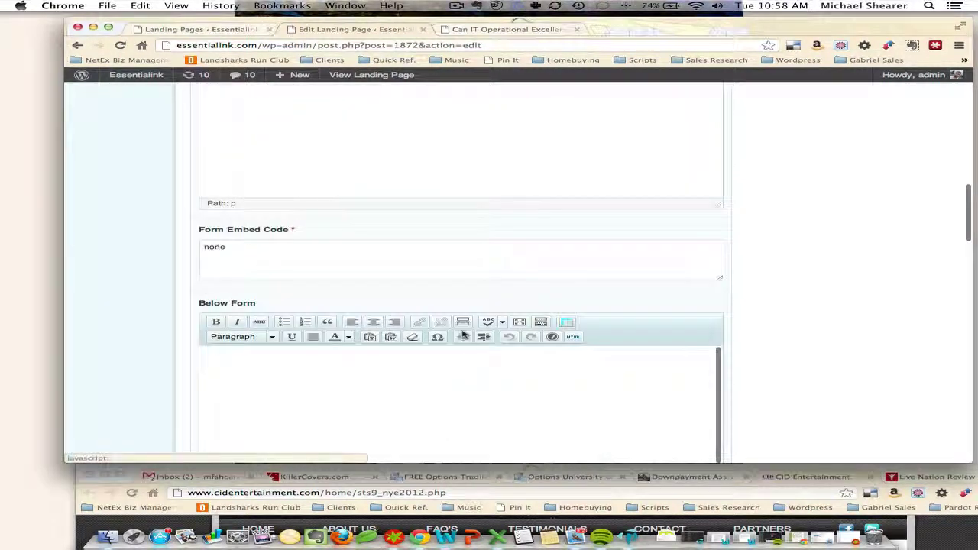
{"action": "scroll", "coordinate": [462, 334], "scroll_direction": "up", "scroll_amount": 3}
{"action": "scroll", "coordinate": [464, 334], "scroll_direction": "up", "scroll_amount": 3}
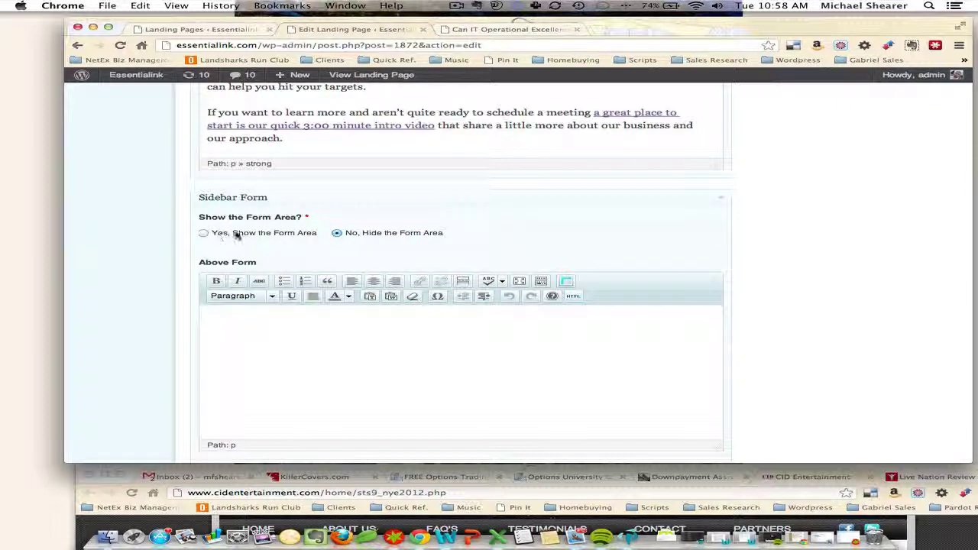
{"action": "left_click", "coordinate": [481, 31]}
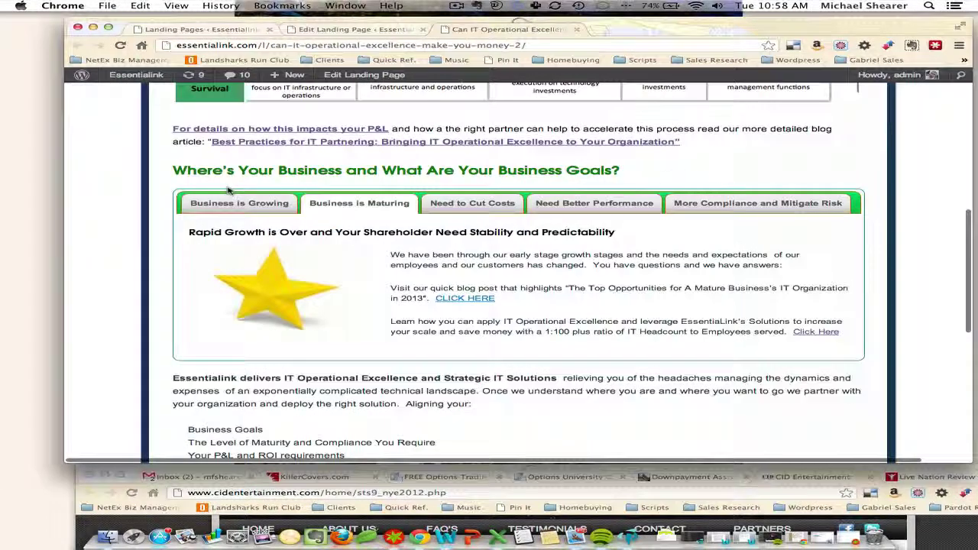
{"action": "scroll", "coordinate": [687, 276], "scroll_direction": "up", "scroll_amount": 5}
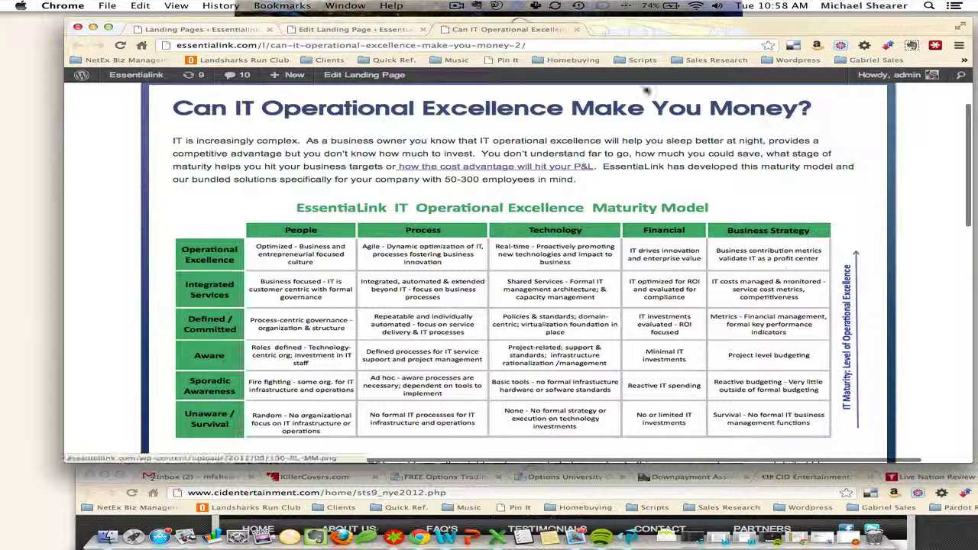
{"action": "scroll", "coordinate": [433, 120], "scroll_direction": "up", "scroll_amount": 1}
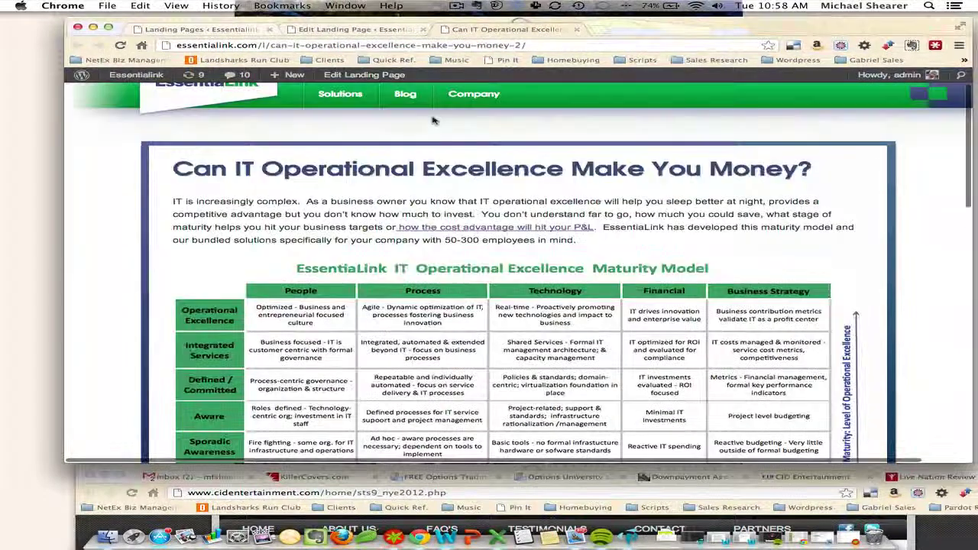
{"action": "scroll", "coordinate": [433, 120], "scroll_direction": "up", "scroll_amount": 1}
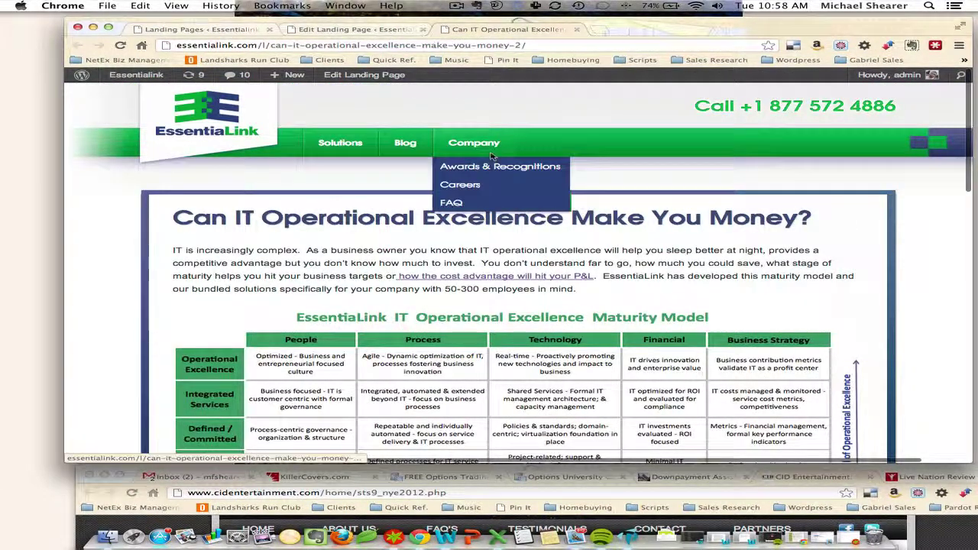
Step: In the editor, scroll up to the General Content intro text and maturity model table
{"action": "left_click", "coordinate": [314, 30]}
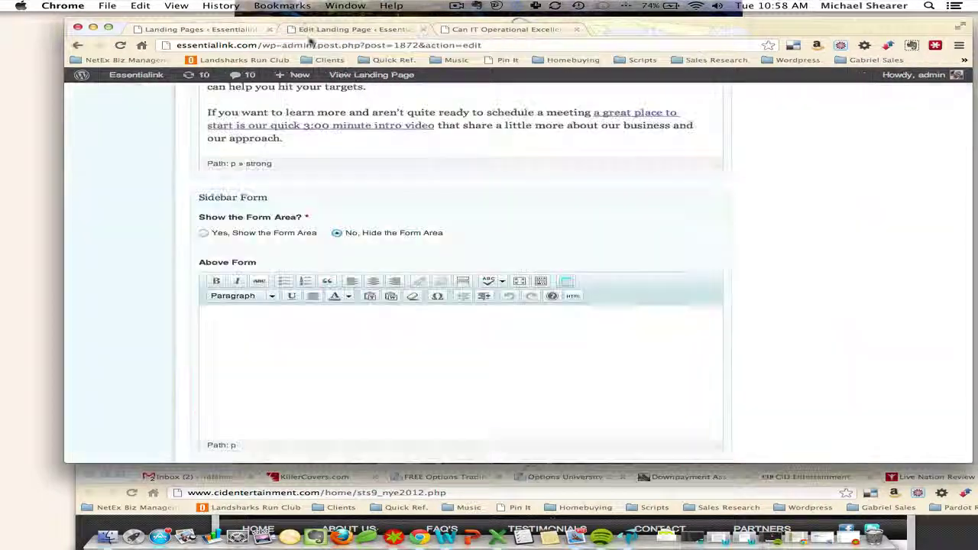
{"action": "scroll", "coordinate": [423, 177], "scroll_direction": "up", "scroll_amount": 1}
{"action": "scroll", "coordinate": [423, 177], "scroll_direction": "up", "scroll_amount": 3}
{"action": "scroll", "coordinate": [423, 178], "scroll_direction": "up", "scroll_amount": 2}
{"action": "scroll", "coordinate": [423, 178], "scroll_direction": "up", "scroll_amount": 3}
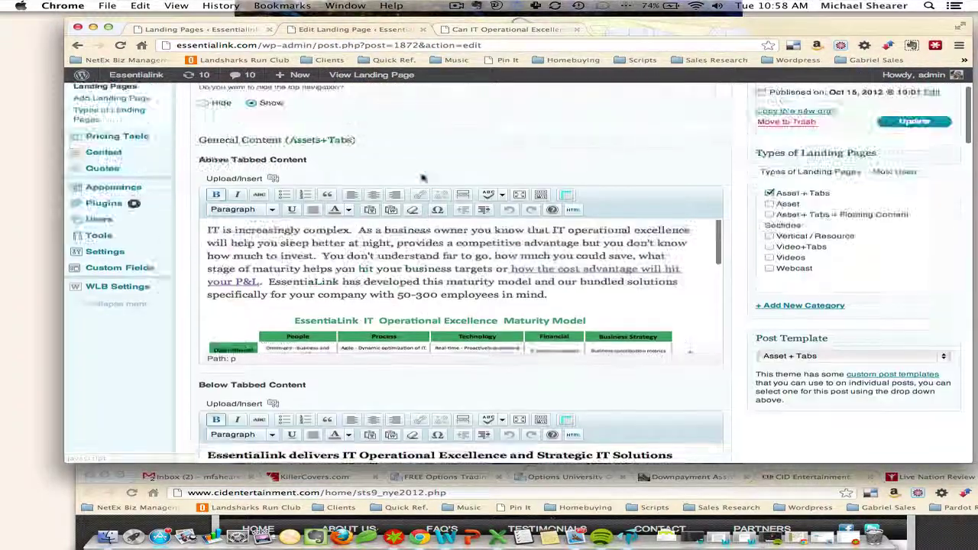
{"action": "scroll", "coordinate": [422, 177], "scroll_direction": "up", "scroll_amount": 3}
{"action": "scroll", "coordinate": [422, 177], "scroll_direction": "up", "scroll_amount": 1}
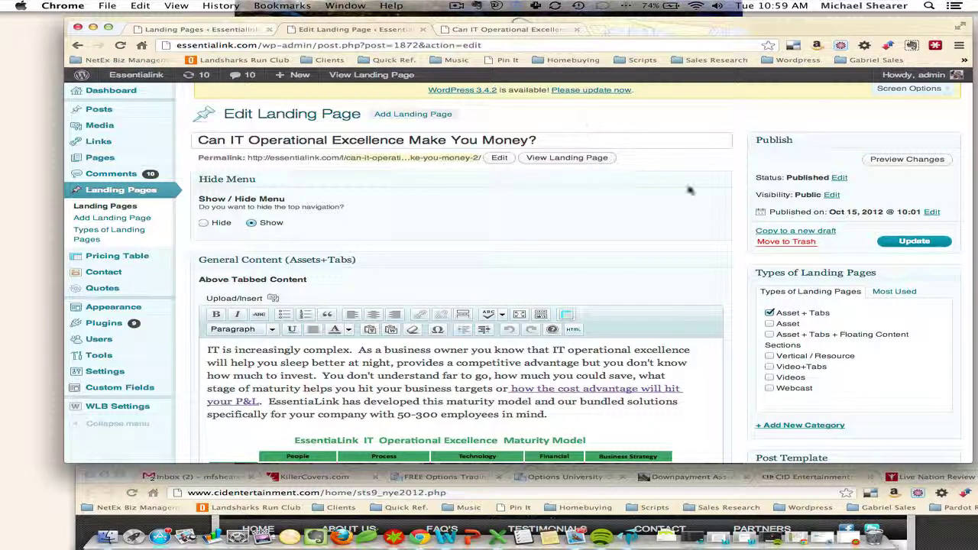
{"action": "scroll", "coordinate": [688, 190], "scroll_direction": "down", "scroll_amount": 1}
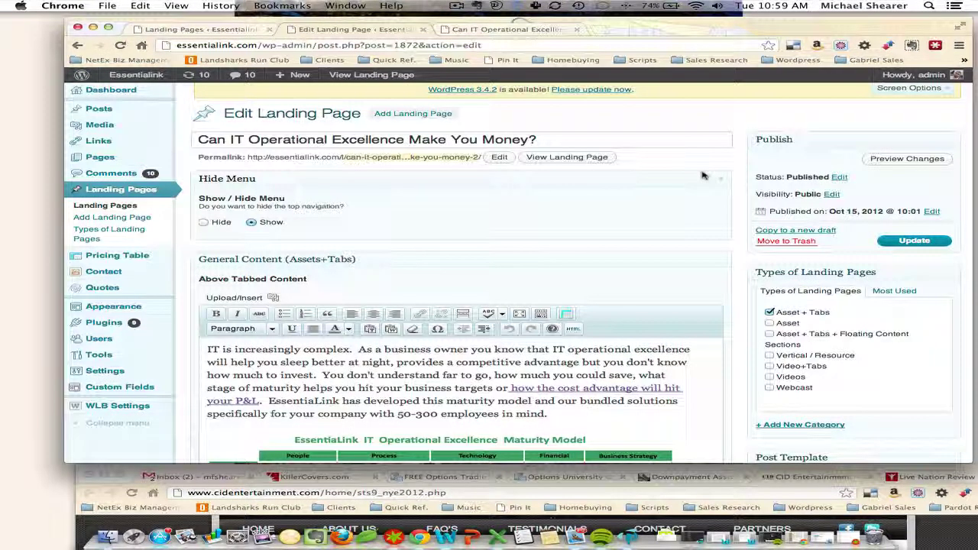
{"action": "scroll", "coordinate": [834, 301], "scroll_direction": "down", "scroll_amount": 1}
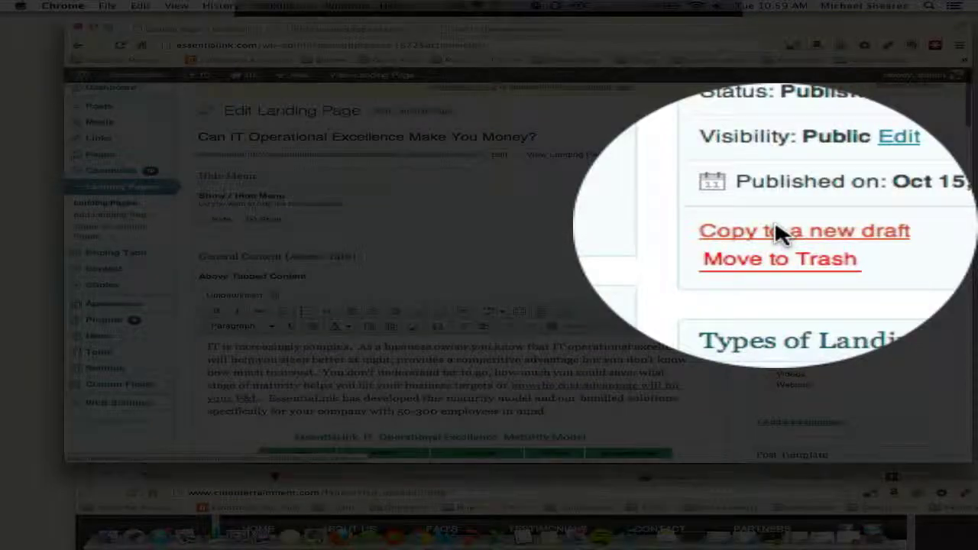
Step: Copy the landing page to a new draft and look over the copied fields
{"action": "left_click", "coordinate": [779, 233]}
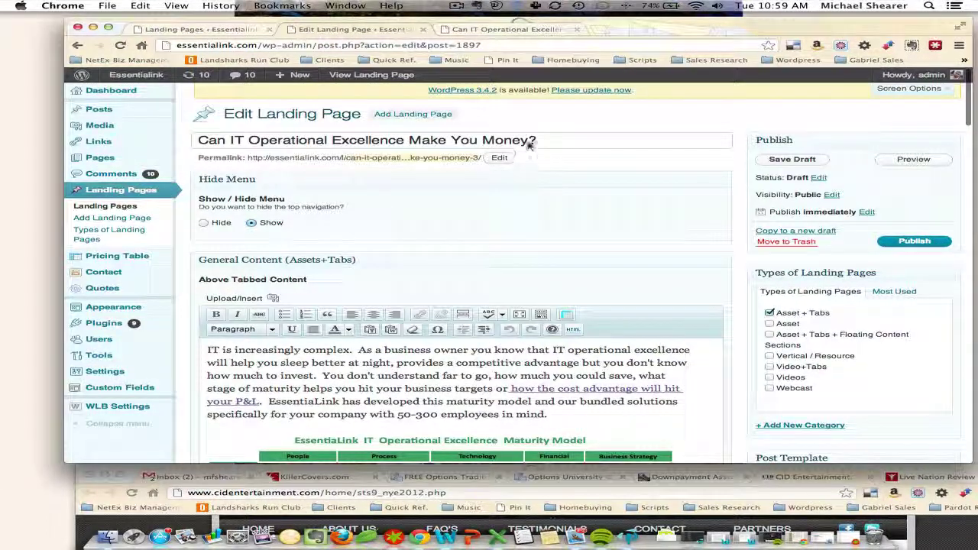
{"action": "scroll", "coordinate": [692, 288], "scroll_direction": "down", "scroll_amount": 5}
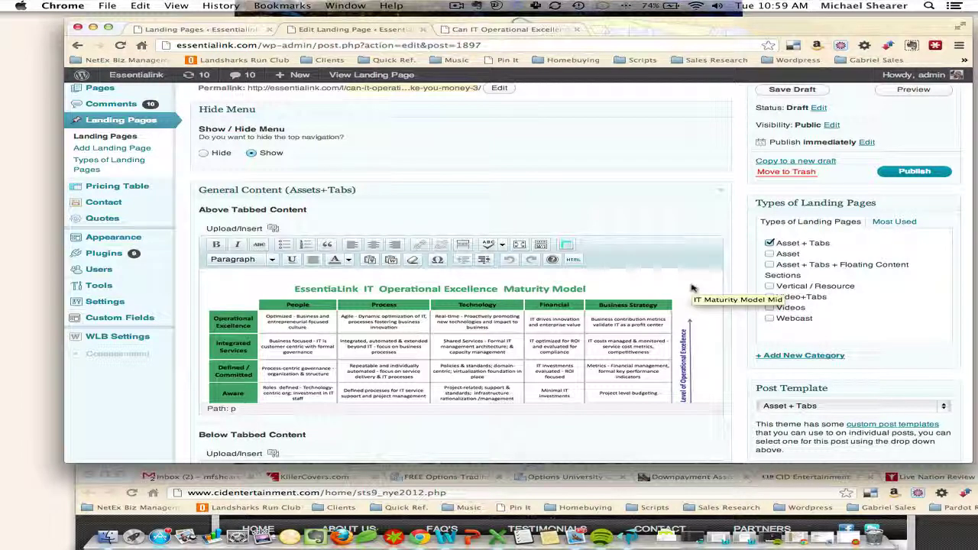
{"action": "scroll", "coordinate": [691, 294], "scroll_direction": "down", "scroll_amount": 3}
{"action": "scroll", "coordinate": [571, 280], "scroll_direction": "up", "scroll_amount": 2}
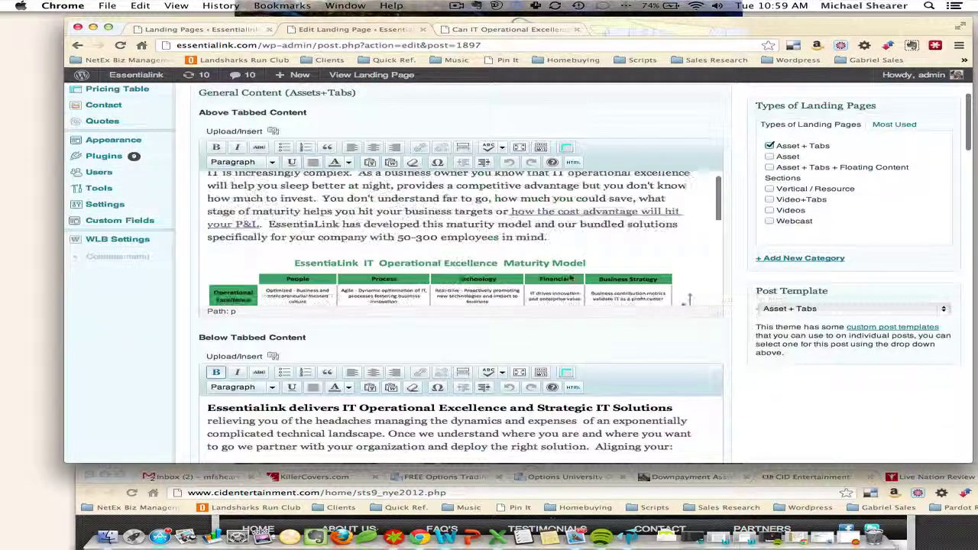
{"action": "scroll", "coordinate": [570, 279], "scroll_direction": "up", "scroll_amount": 5}
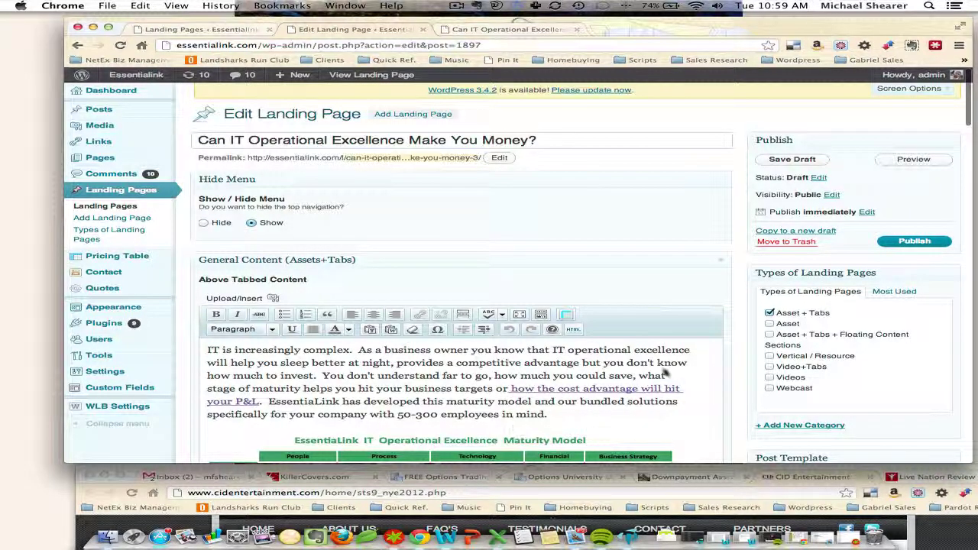
{"action": "scroll", "coordinate": [780, 363], "scroll_direction": "down", "scroll_amount": 2}
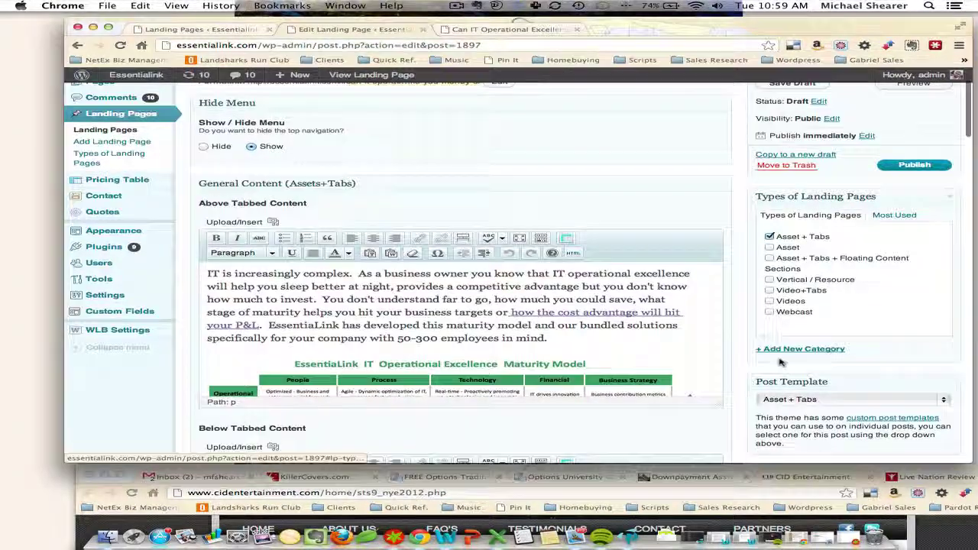
{"action": "scroll", "coordinate": [780, 363], "scroll_direction": "down", "scroll_amount": 2}
{"action": "scroll", "coordinate": [780, 362], "scroll_direction": "down", "scroll_amount": 4}
{"action": "scroll", "coordinate": [780, 363], "scroll_direction": "down", "scroll_amount": 2}
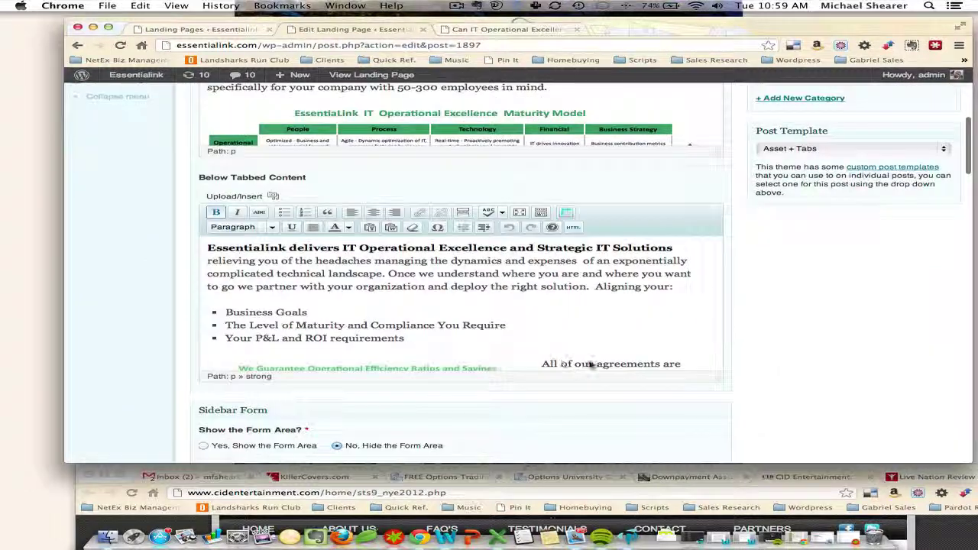
{"action": "scroll", "coordinate": [589, 364], "scroll_direction": "down", "scroll_amount": 1}
{"action": "scroll", "coordinate": [585, 336], "scroll_direction": "up", "scroll_amount": 5}
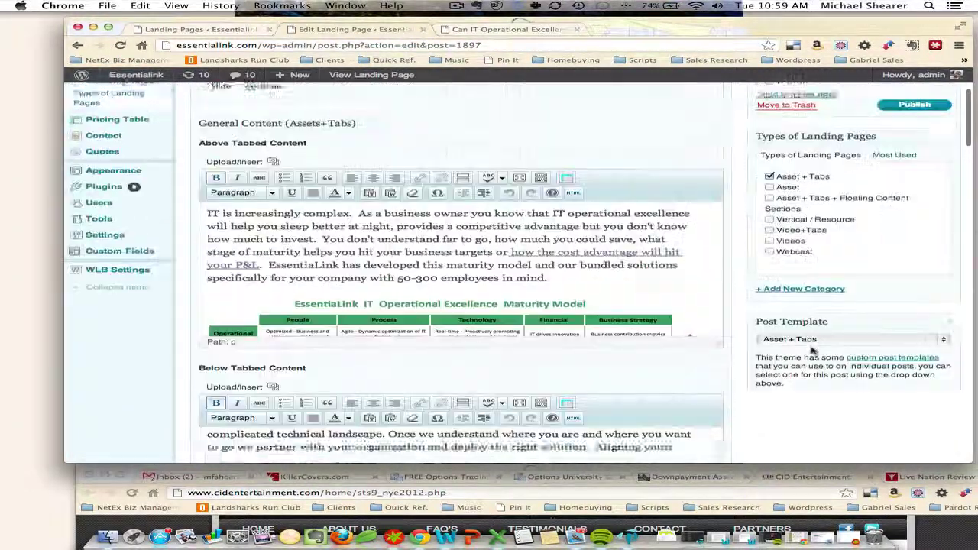
{"action": "scroll", "coordinate": [577, 282], "scroll_direction": "up", "scroll_amount": 5}
{"action": "scroll", "coordinate": [572, 253], "scroll_direction": "up", "scroll_amount": 2}
{"action": "scroll", "coordinate": [596, 268], "scroll_direction": "down", "scroll_amount": 2}
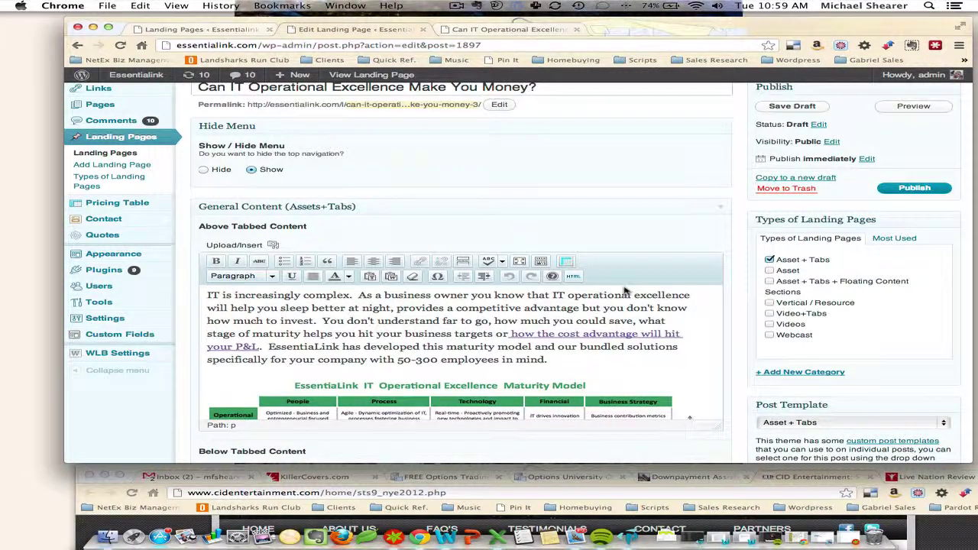
{"action": "scroll", "coordinate": [625, 292], "scroll_direction": "up", "scroll_amount": 2}
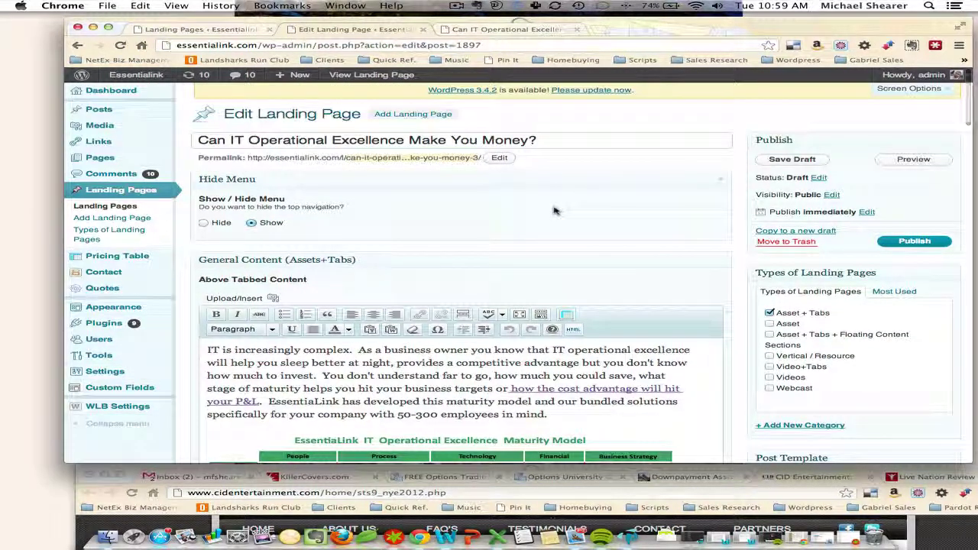
Step: Review the draft's full set of fields, then show Screen Options (two columns, Sidebar Form shown)
{"action": "scroll", "coordinate": [828, 266], "scroll_direction": "down", "scroll_amount": 3}
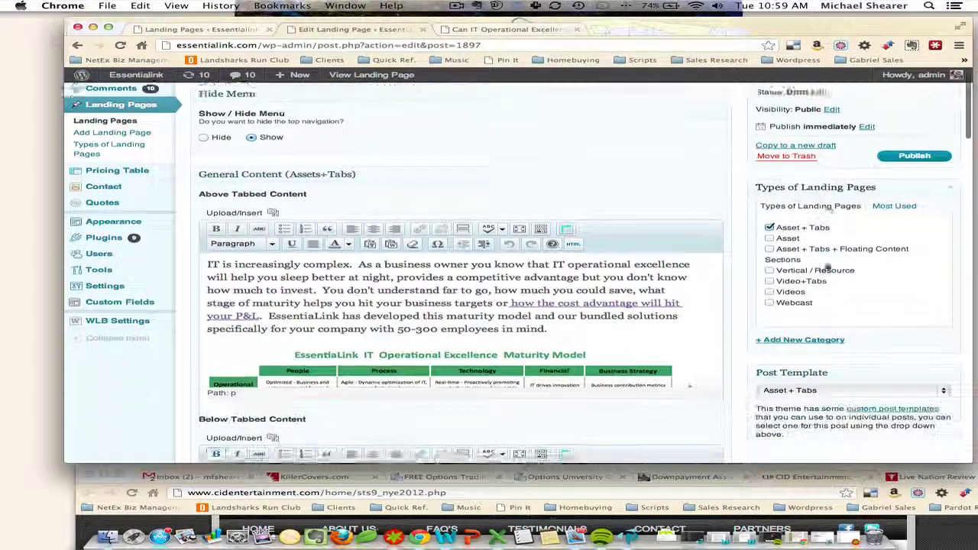
{"action": "scroll", "coordinate": [828, 267], "scroll_direction": "down", "scroll_amount": 8}
{"action": "scroll", "coordinate": [828, 267], "scroll_direction": "down", "scroll_amount": 10}
{"action": "scroll", "coordinate": [828, 268], "scroll_direction": "down", "scroll_amount": 5}
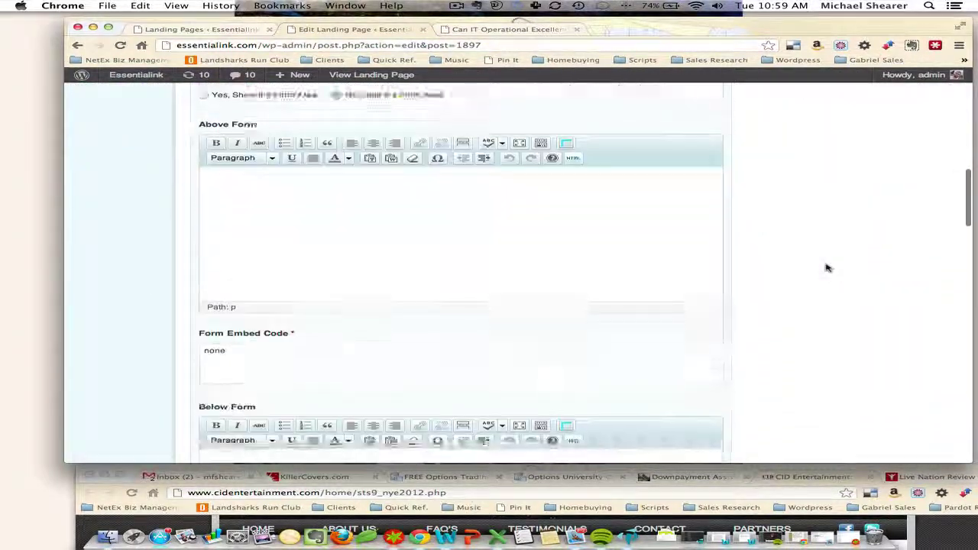
{"action": "scroll", "coordinate": [828, 267], "scroll_direction": "down", "scroll_amount": 5}
{"action": "scroll", "coordinate": [828, 267], "scroll_direction": "down", "scroll_amount": 5}
{"action": "scroll", "coordinate": [828, 268], "scroll_direction": "down", "scroll_amount": 6}
{"action": "scroll", "coordinate": [828, 268], "scroll_direction": "down", "scroll_amount": 4}
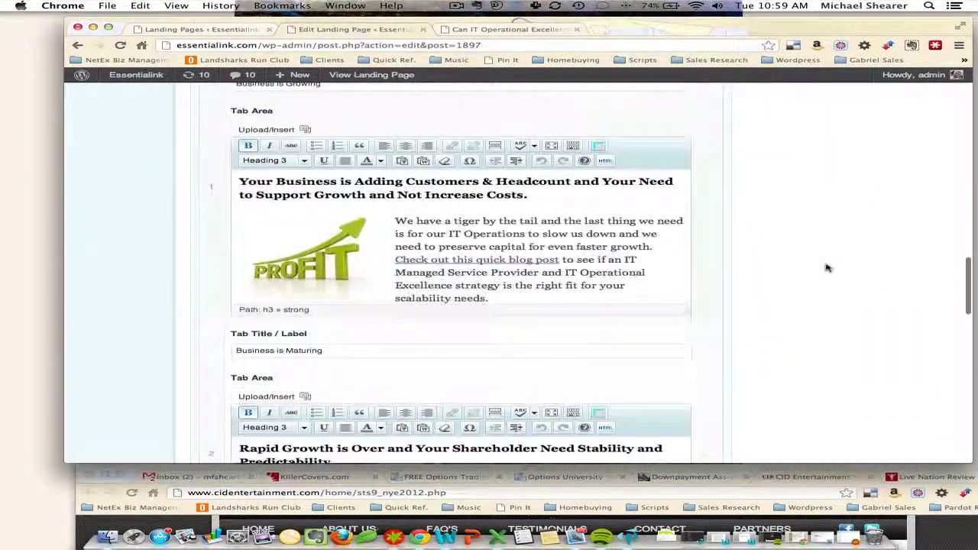
{"action": "scroll", "coordinate": [828, 268], "scroll_direction": "down", "scroll_amount": 4}
{"action": "scroll", "coordinate": [828, 268], "scroll_direction": "down", "scroll_amount": 8}
{"action": "scroll", "coordinate": [828, 268], "scroll_direction": "down", "scroll_amount": 8}
{"action": "scroll", "coordinate": [828, 267], "scroll_direction": "down", "scroll_amount": 7}
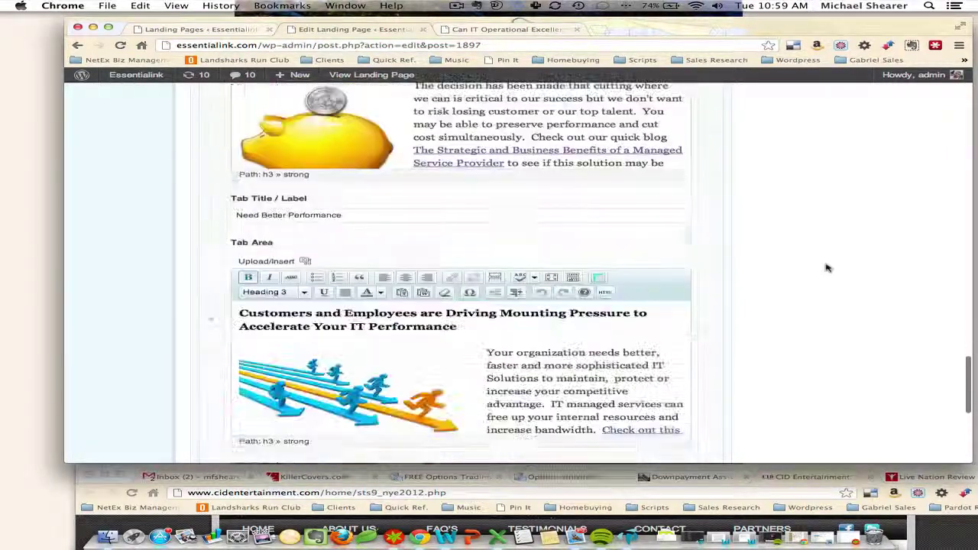
{"action": "scroll", "coordinate": [827, 268], "scroll_direction": "down", "scroll_amount": 8}
{"action": "scroll", "coordinate": [828, 268], "scroll_direction": "down", "scroll_amount": 2}
{"action": "scroll", "coordinate": [828, 268], "scroll_direction": "up", "scroll_amount": 10}
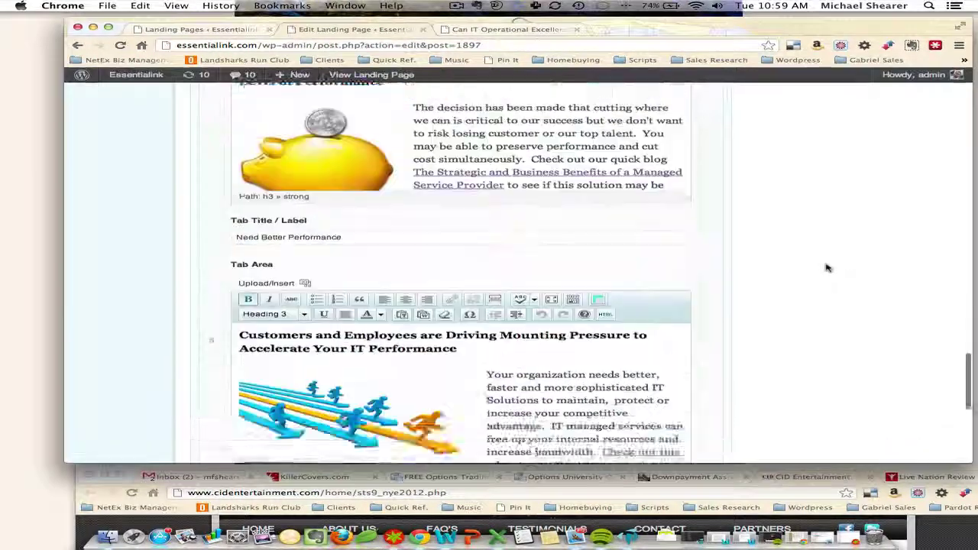
{"action": "scroll", "coordinate": [828, 267], "scroll_direction": "up", "scroll_amount": 5}
{"action": "scroll", "coordinate": [828, 267], "scroll_direction": "up", "scroll_amount": 5}
{"action": "scroll", "coordinate": [828, 268], "scroll_direction": "up", "scroll_amount": 10}
{"action": "scroll", "coordinate": [828, 268], "scroll_direction": "up", "scroll_amount": 15}
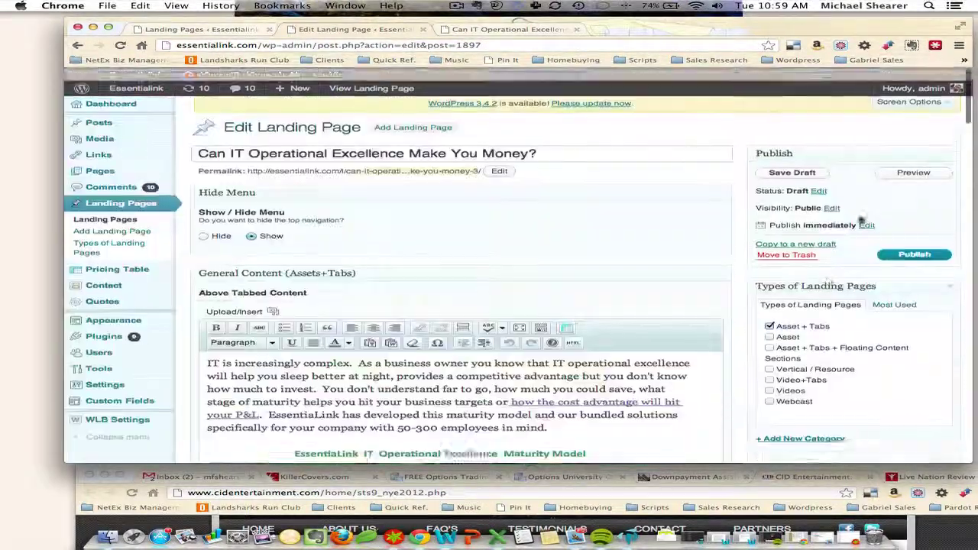
{"action": "left_click", "coordinate": [909, 102]}
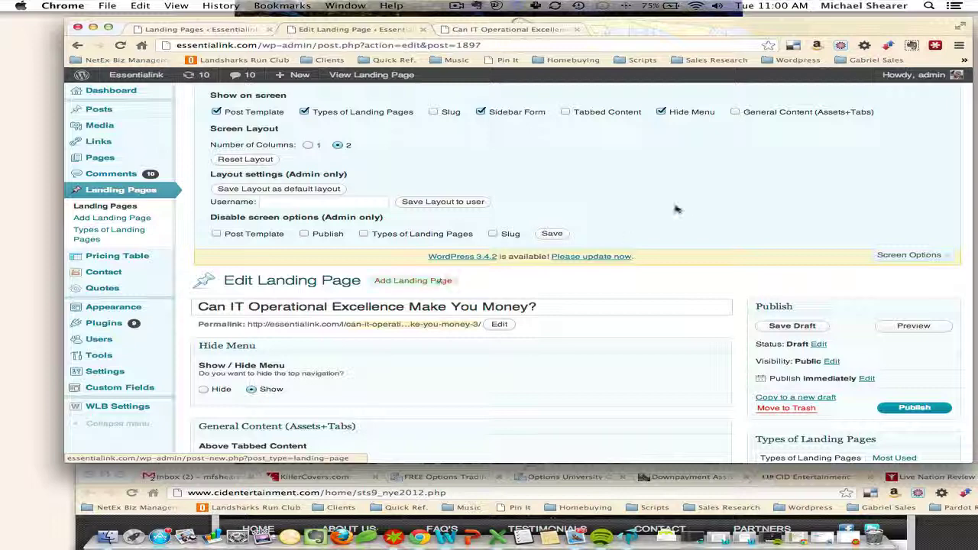
Step: Hide Screen Options and view the duplicated page live at its "-2" address
{"action": "left_click", "coordinate": [915, 258]}
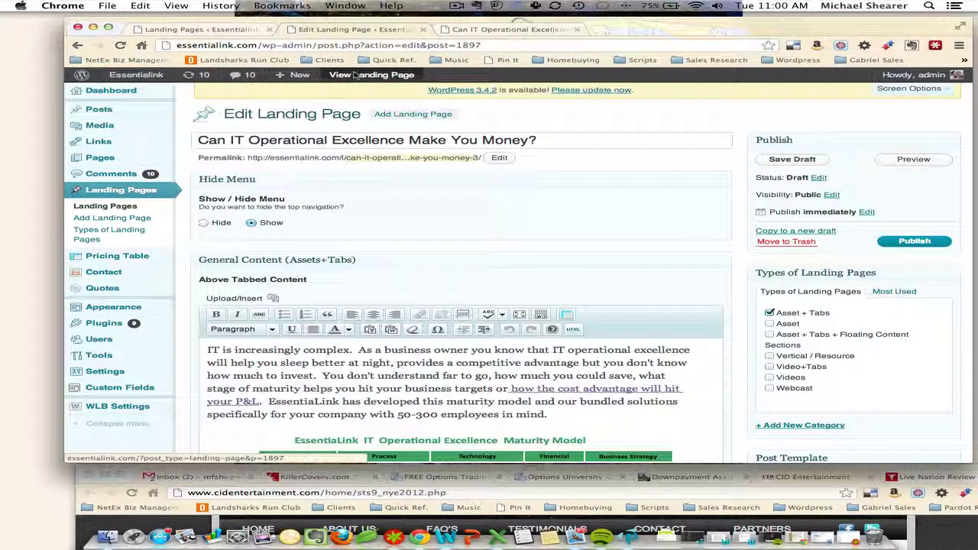
{"action": "right_click", "coordinate": [354, 74]}
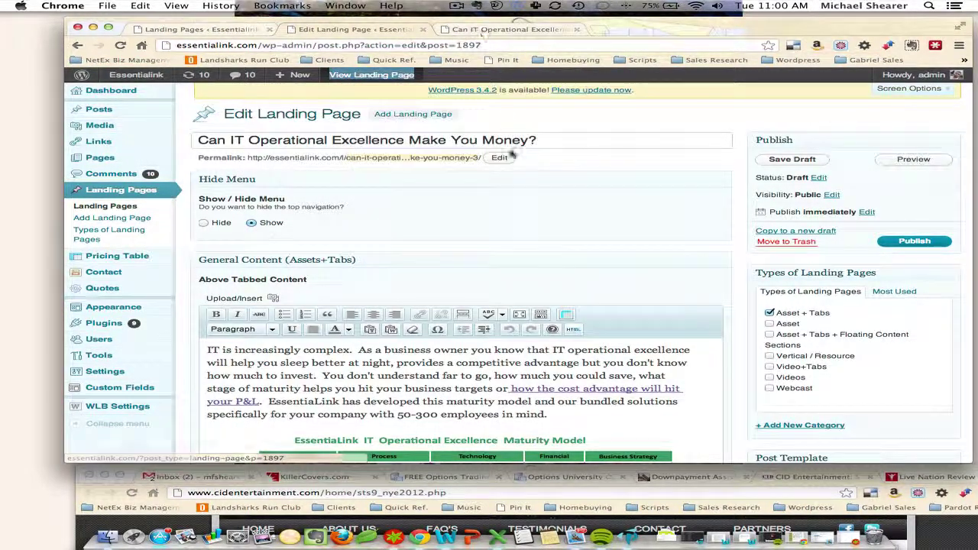
{"action": "left_click", "coordinate": [466, 29]}
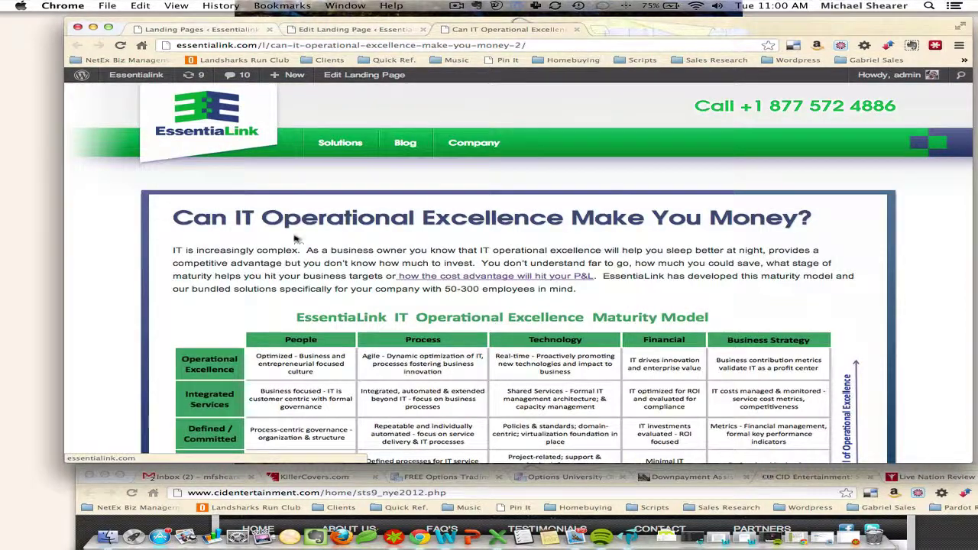
{"action": "mouse_move", "coordinate": [340, 143]}
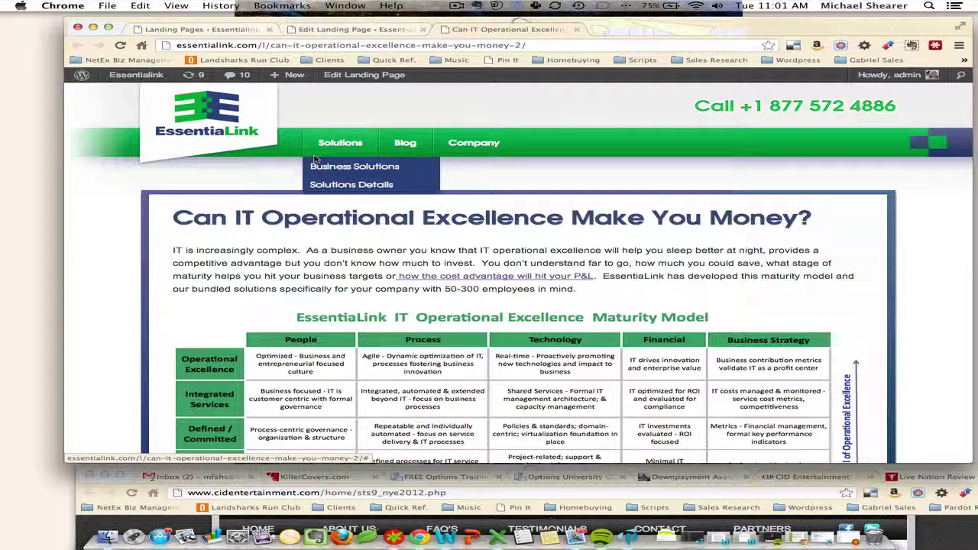
Step: Load the homepage from the address bar, dismiss the LastPass bar, and return to the draft editor
{"action": "left_click_drag", "start_coordinate": [261, 44], "coordinate": [471, 65]}
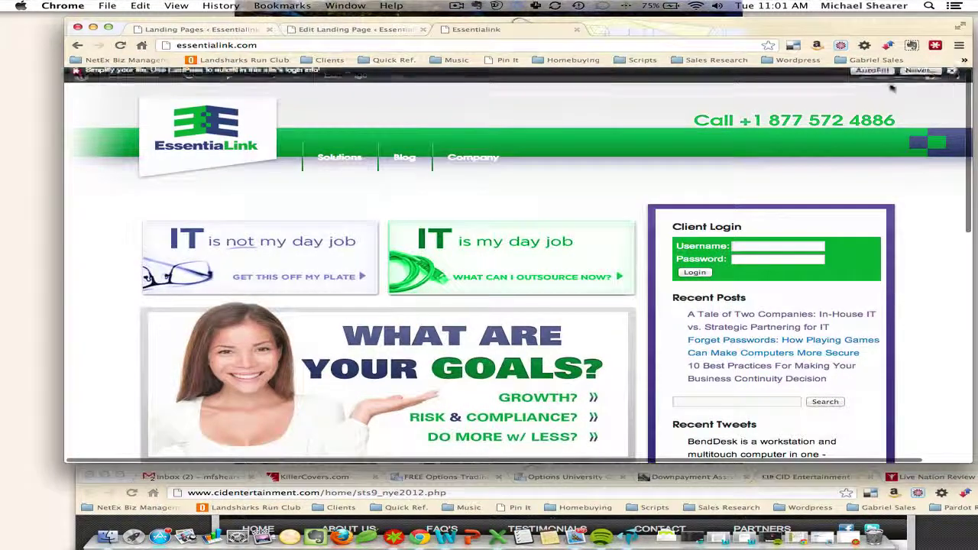
{"action": "left_click", "coordinate": [952, 75]}
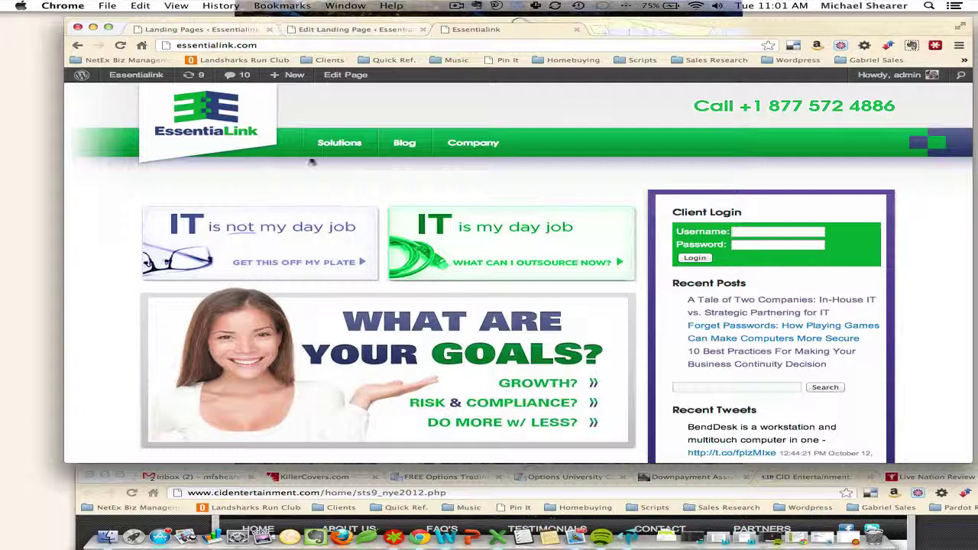
{"action": "left_click", "coordinate": [337, 29]}
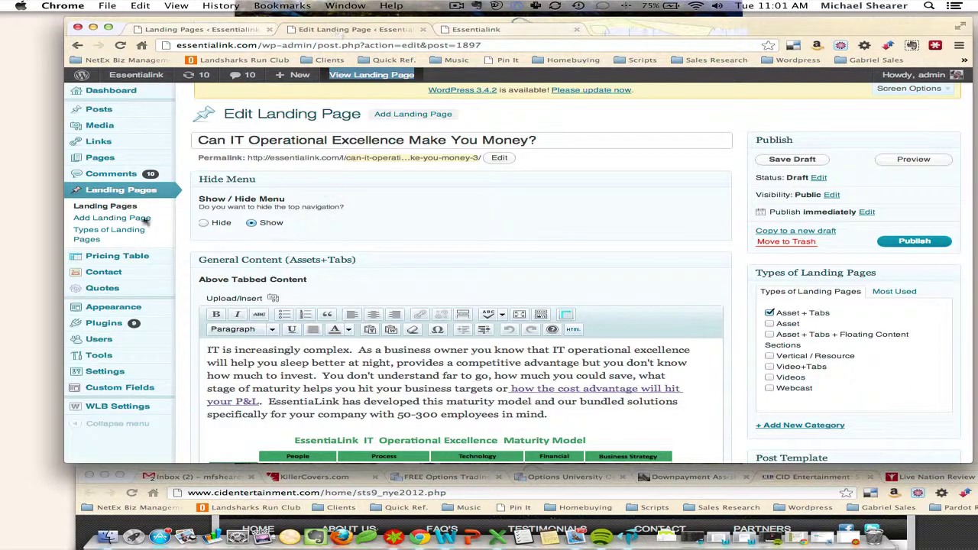
Step: From the Landing Pages list, view the "IT Operational Excellence at a Better Cost" page on the site
{"action": "left_click", "coordinate": [99, 206]}
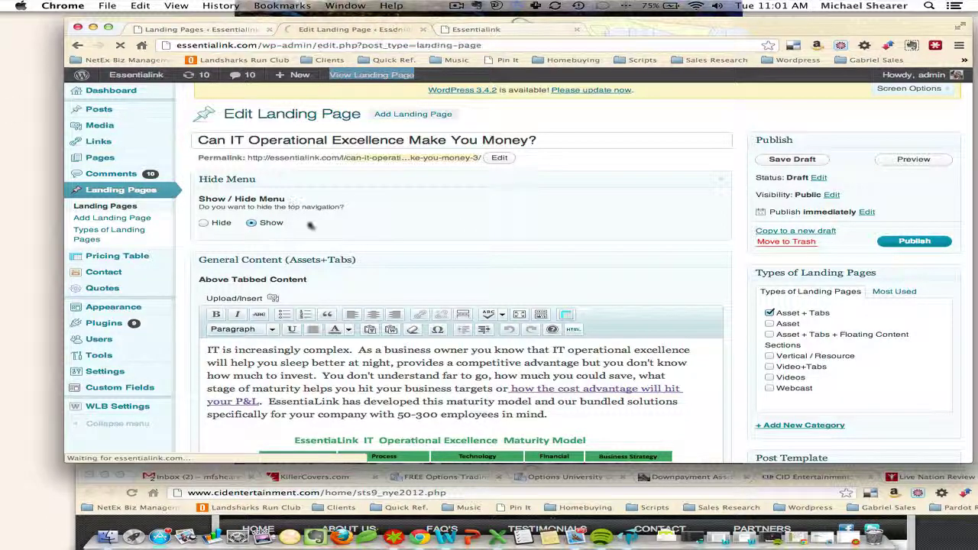
{"action": "scroll", "coordinate": [459, 254], "scroll_direction": "down", "scroll_amount": 3}
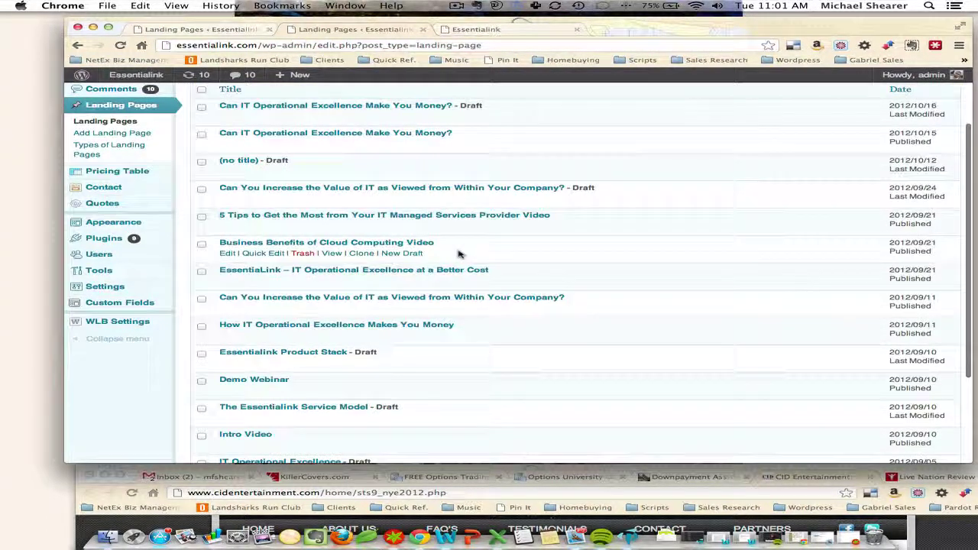
{"action": "left_click", "coordinate": [331, 281]}
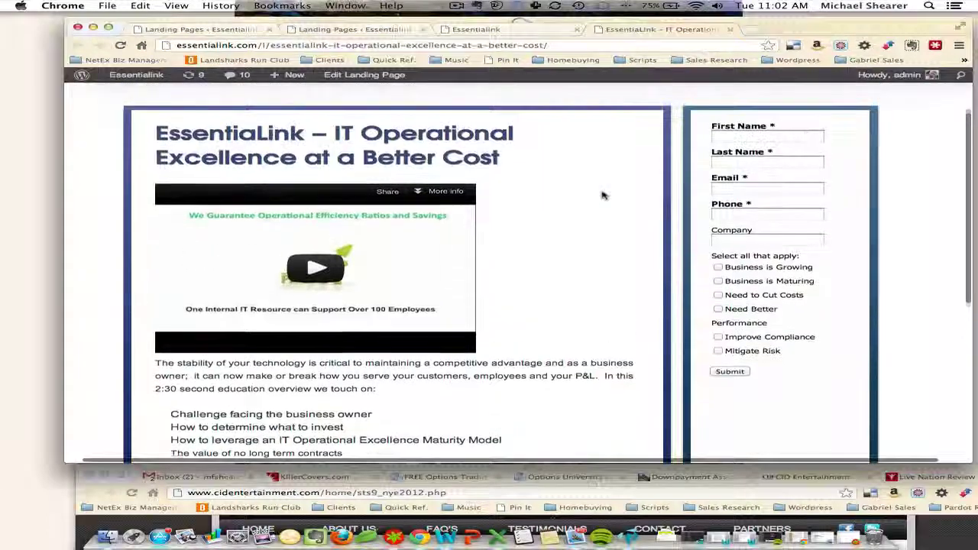
{"action": "scroll", "coordinate": [603, 196], "scroll_direction": "down", "scroll_amount": 2}
{"action": "scroll", "coordinate": [603, 196], "scroll_direction": "down", "scroll_amount": 2}
{"action": "scroll", "coordinate": [604, 196], "scroll_direction": "up", "scroll_amount": 3}
{"action": "scroll", "coordinate": [601, 192], "scroll_direction": "up", "scroll_amount": 2}
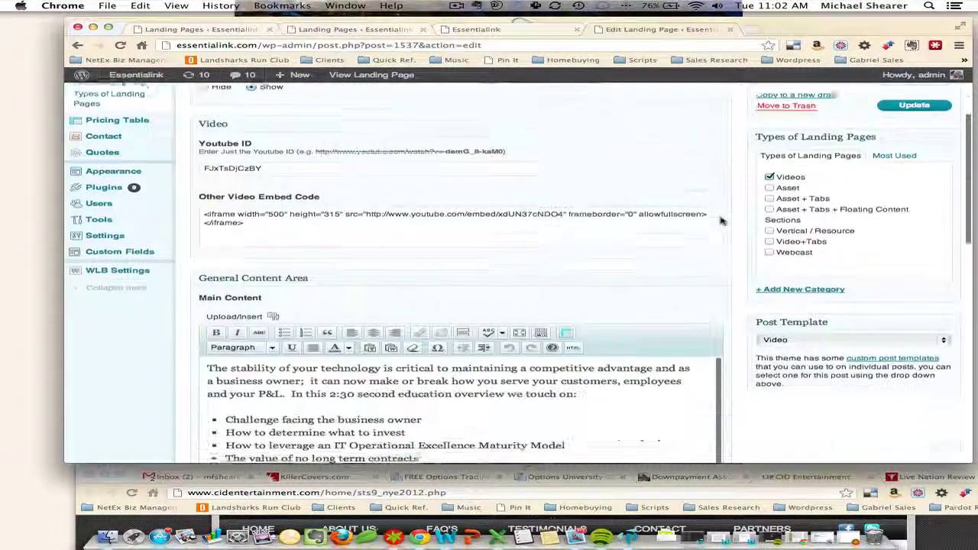
{"action": "scroll", "coordinate": [402, 212], "scroll_direction": "down", "scroll_amount": 5}
{"action": "scroll", "coordinate": [402, 212], "scroll_direction": "down", "scroll_amount": 1}
{"action": "scroll", "coordinate": [512, 286], "scroll_direction": "down", "scroll_amount": 1}
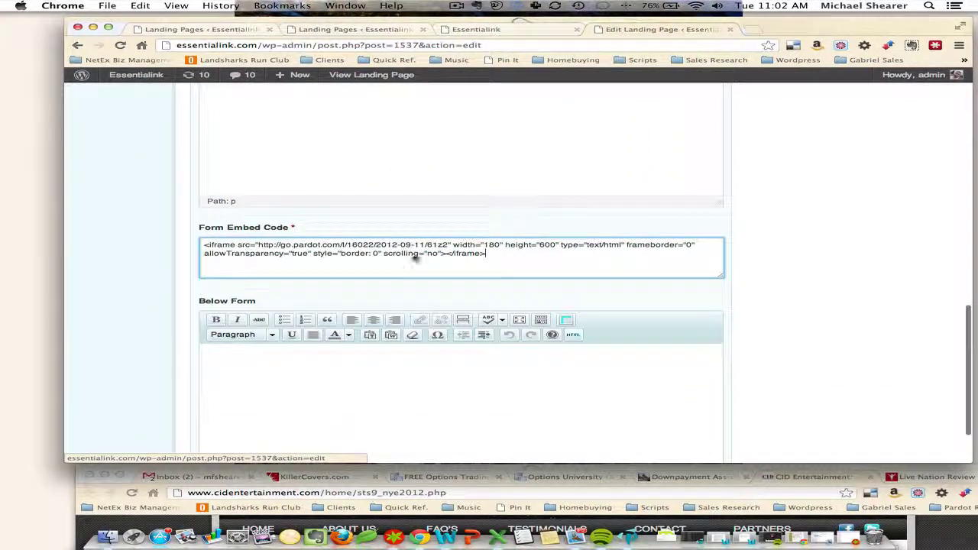
{"action": "left_click_drag", "start_coordinate": [490, 255], "coordinate": [193, 245]}
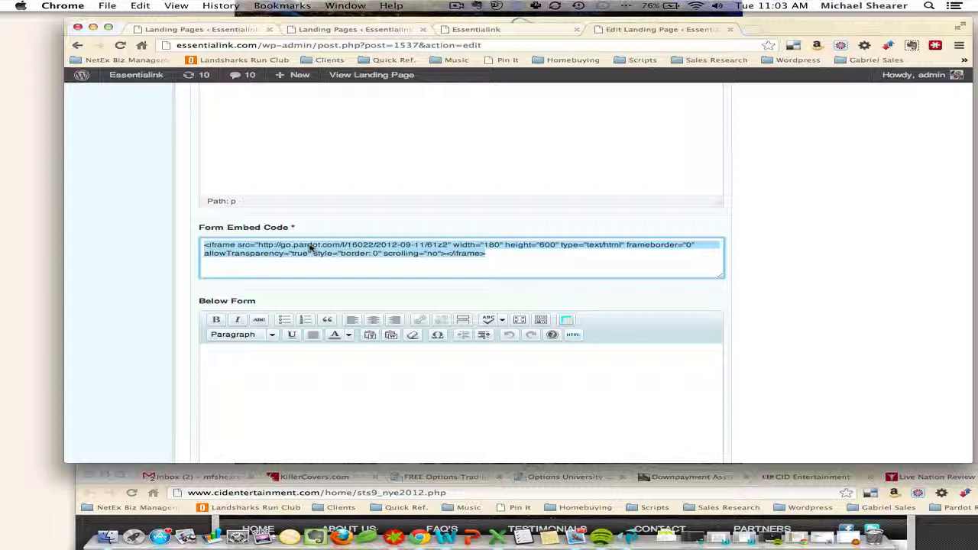
{"action": "scroll", "coordinate": [310, 247], "scroll_direction": "up", "scroll_amount": 15}
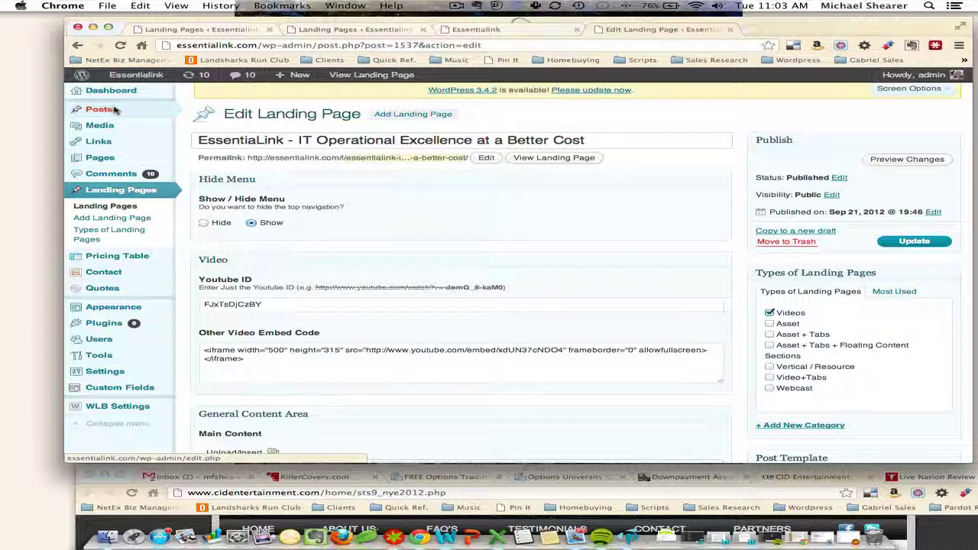
Step: Open the site's Blog page, dismiss the LastPass bar, and switch back to the admin tab
{"action": "left_click", "coordinate": [474, 29]}
{"action": "left_click", "coordinate": [389, 144]}
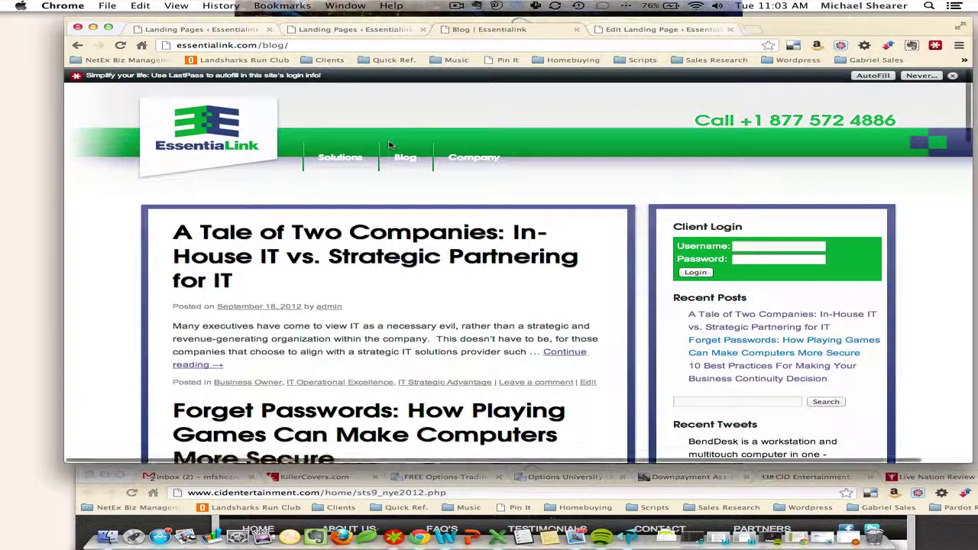
{"action": "left_click", "coordinate": [954, 76]}
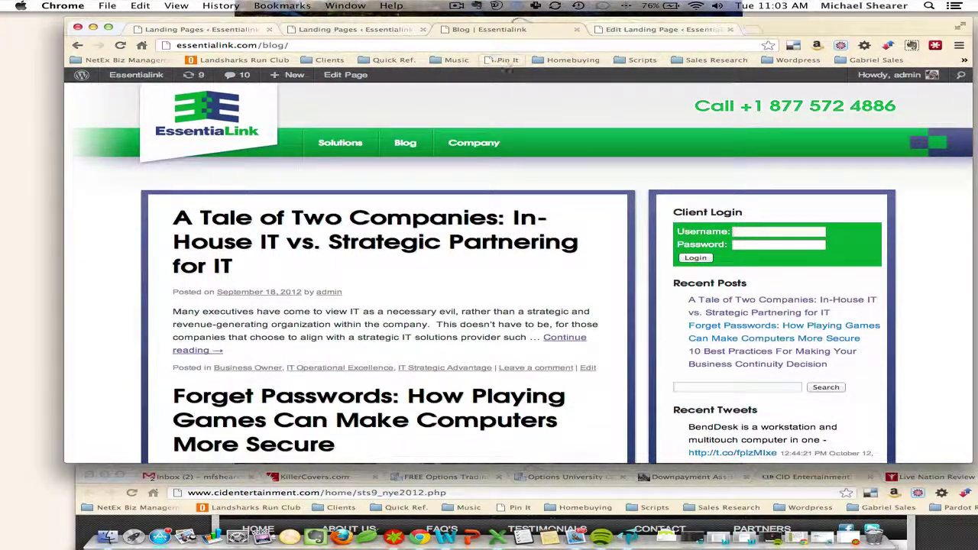
{"action": "key", "text": "ctrl+Tab"}
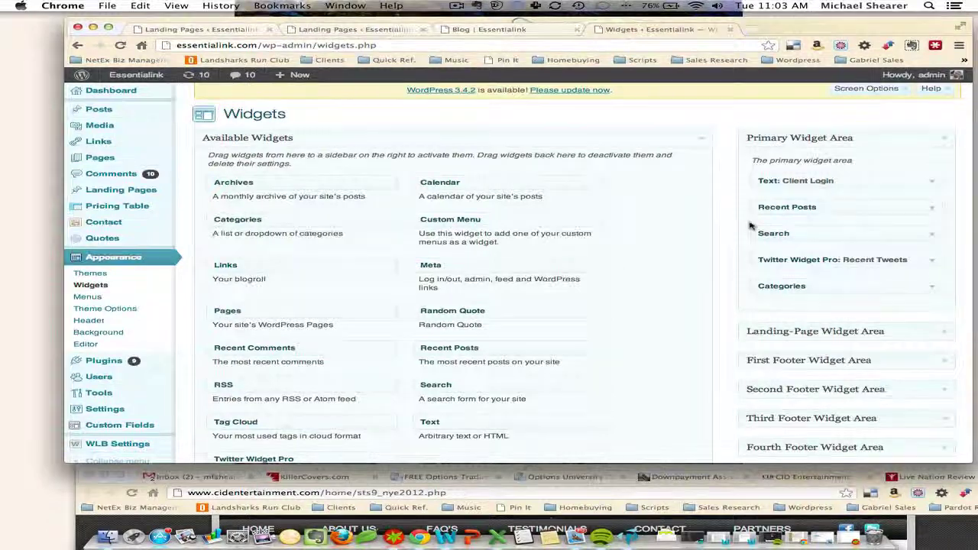
Step: Compare the admin Widgets page with the blog's sidebar, then return to Widgets
{"action": "scroll", "coordinate": [751, 224], "scroll_direction": "down", "scroll_amount": 3}
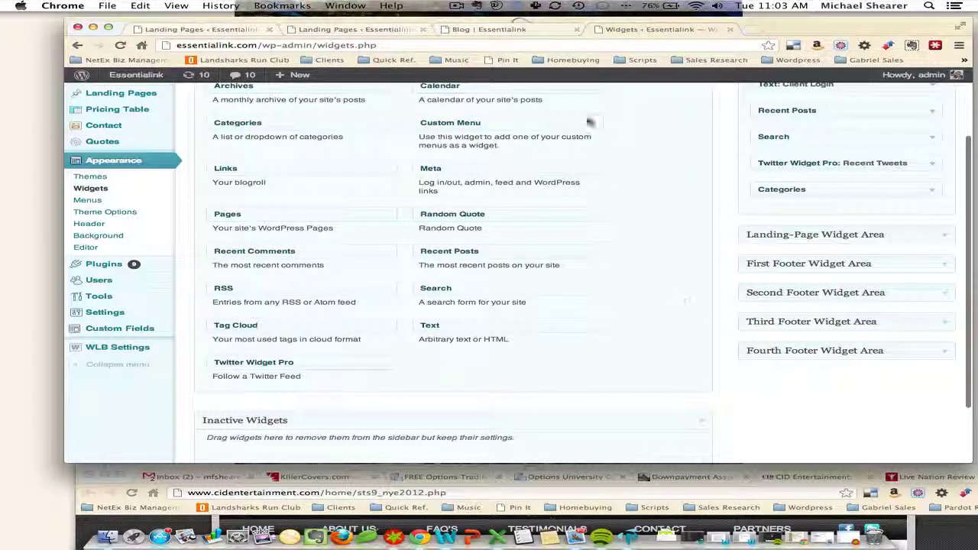
{"action": "left_click", "coordinate": [493, 29]}
{"action": "scroll", "coordinate": [640, 290], "scroll_direction": "down", "scroll_amount": 5}
{"action": "scroll", "coordinate": [642, 289], "scroll_direction": "down", "scroll_amount": 10}
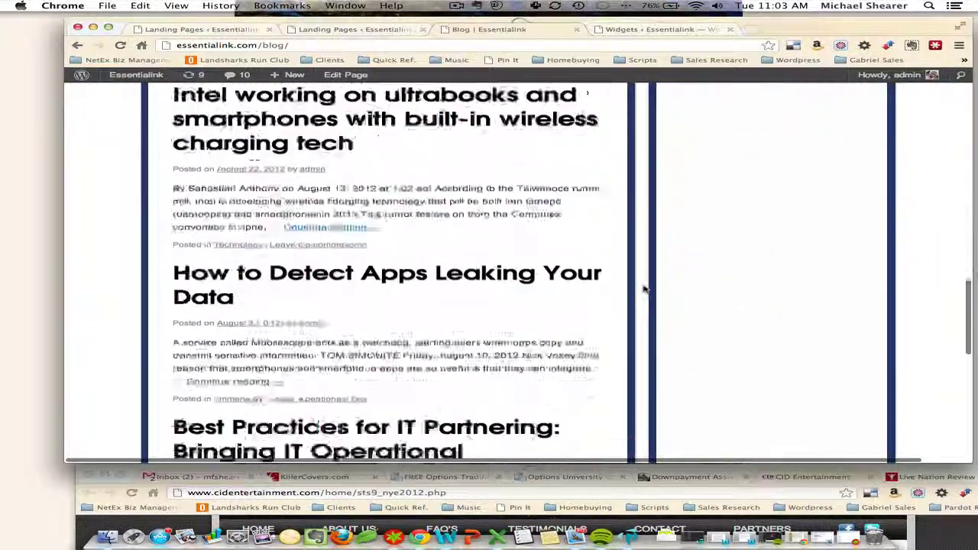
{"action": "scroll", "coordinate": [644, 284], "scroll_direction": "down", "scroll_amount": 10}
{"action": "scroll", "coordinate": [337, 365], "scroll_direction": "up", "scroll_amount": 10}
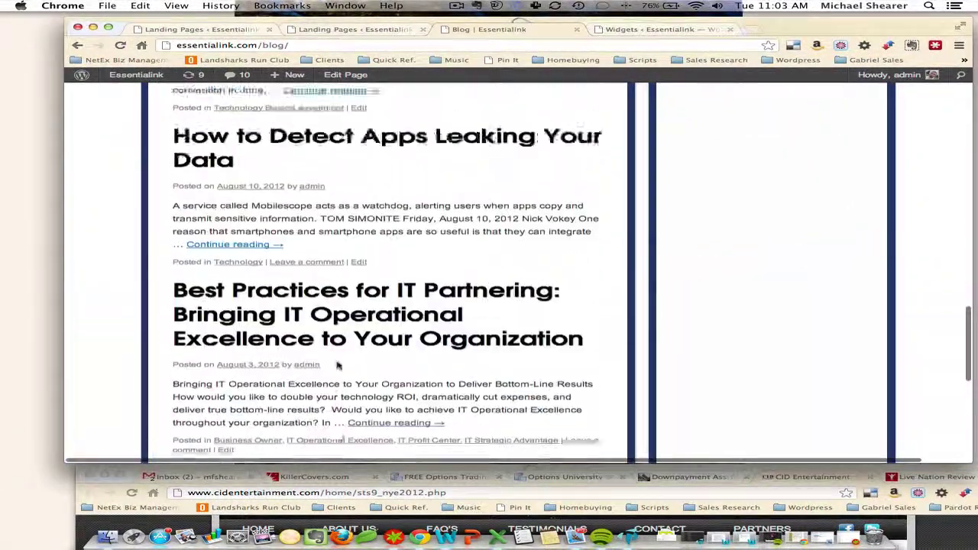
{"action": "scroll", "coordinate": [458, 336], "scroll_direction": "up", "scroll_amount": 10}
{"action": "scroll", "coordinate": [612, 306], "scroll_direction": "up", "scroll_amount": 10}
{"action": "scroll", "coordinate": [755, 277], "scroll_direction": "up", "scroll_amount": 5}
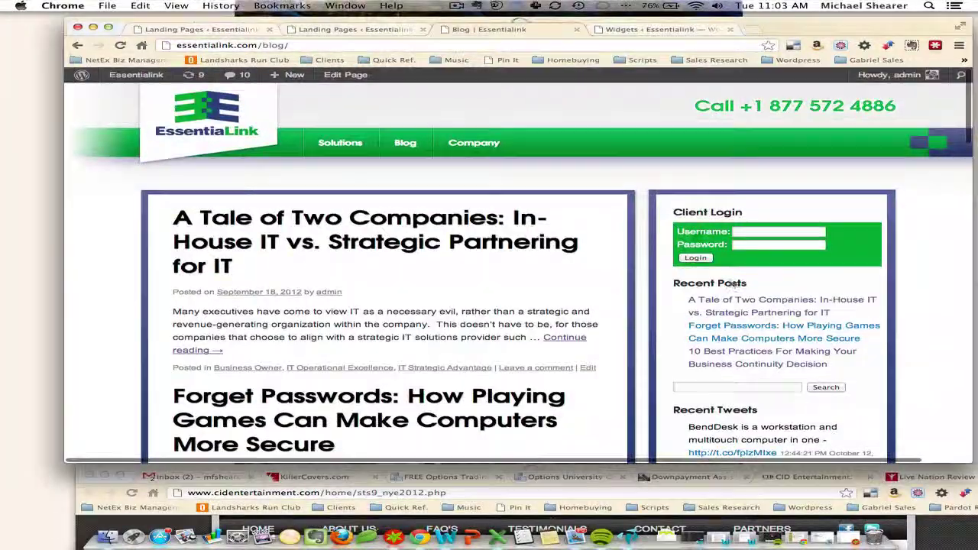
{"action": "left_click", "coordinate": [623, 31]}
Step: Check the Main menu items in Appearance > Menus against the blog's navigation
{"action": "left_click", "coordinate": [81, 200]}
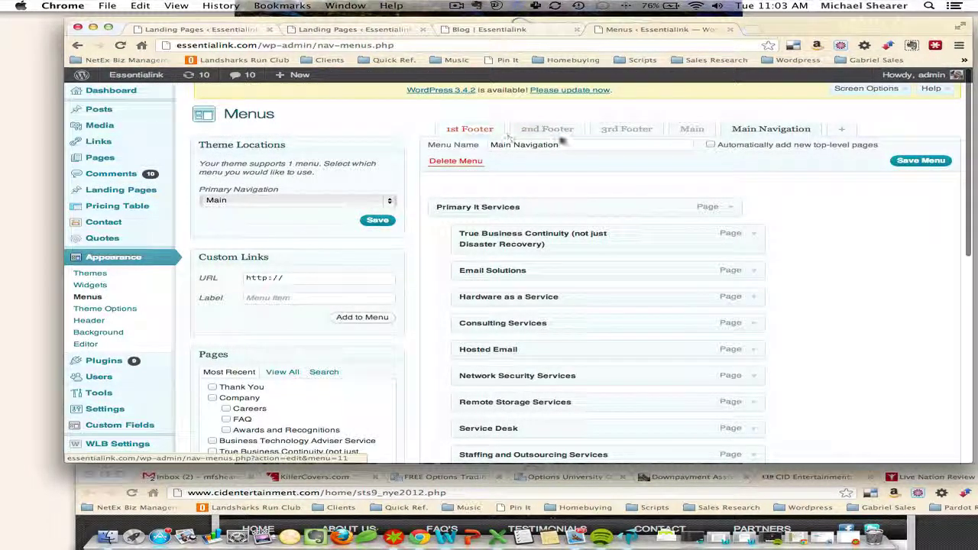
{"action": "left_click", "coordinate": [692, 129]}
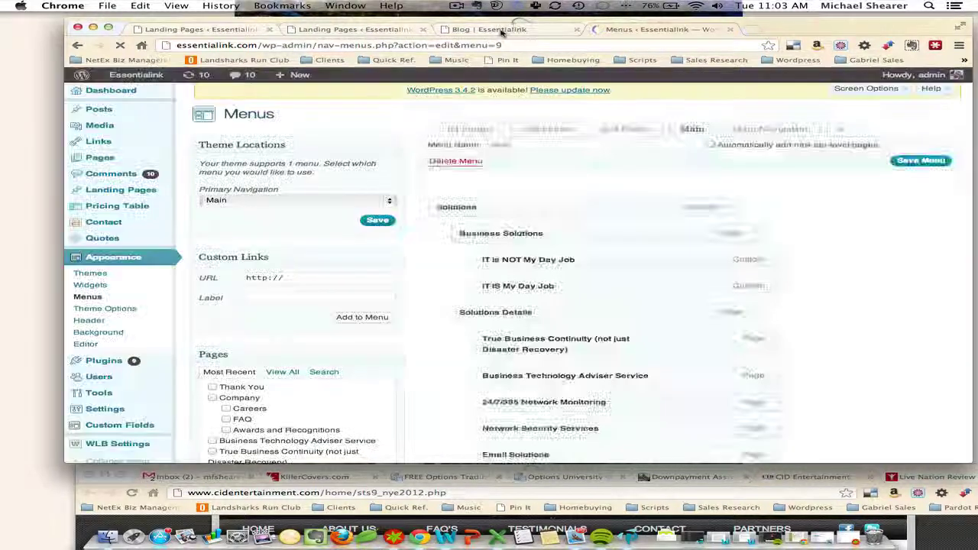
{"action": "left_click", "coordinate": [527, 29]}
{"action": "mouse_move", "coordinate": [340, 143]}
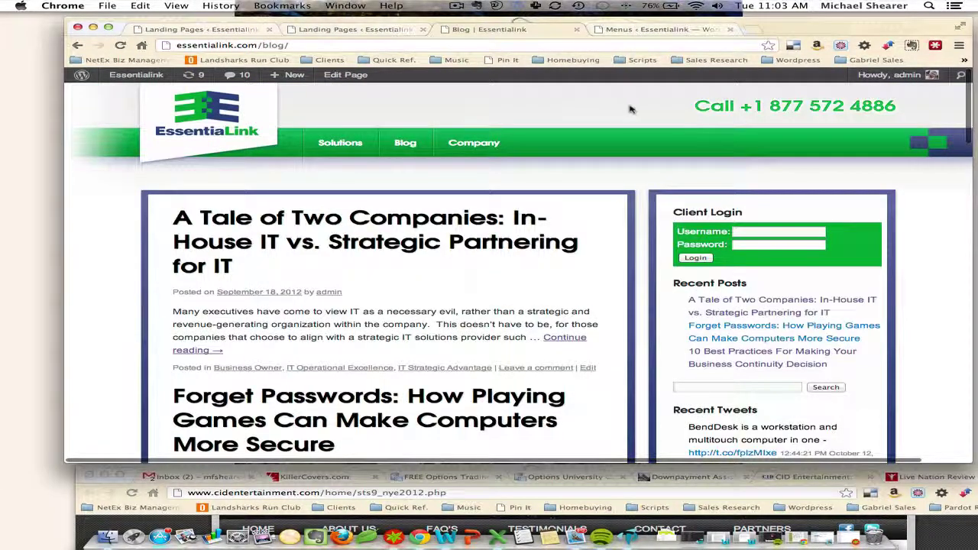
{"action": "left_click", "coordinate": [631, 29]}
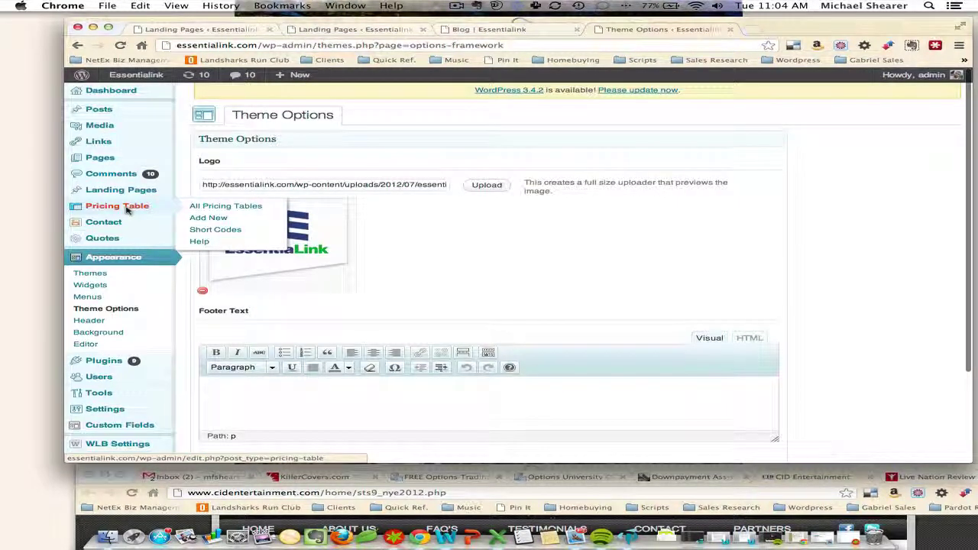
Step: Open Contact in the admin sidebar to list the Contact Form 7 forms
{"action": "left_click", "coordinate": [128, 226]}
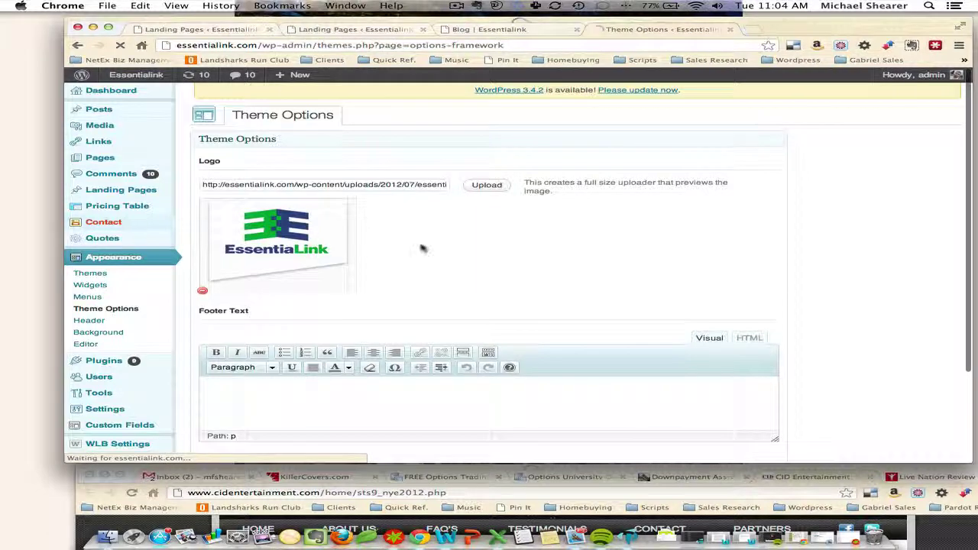